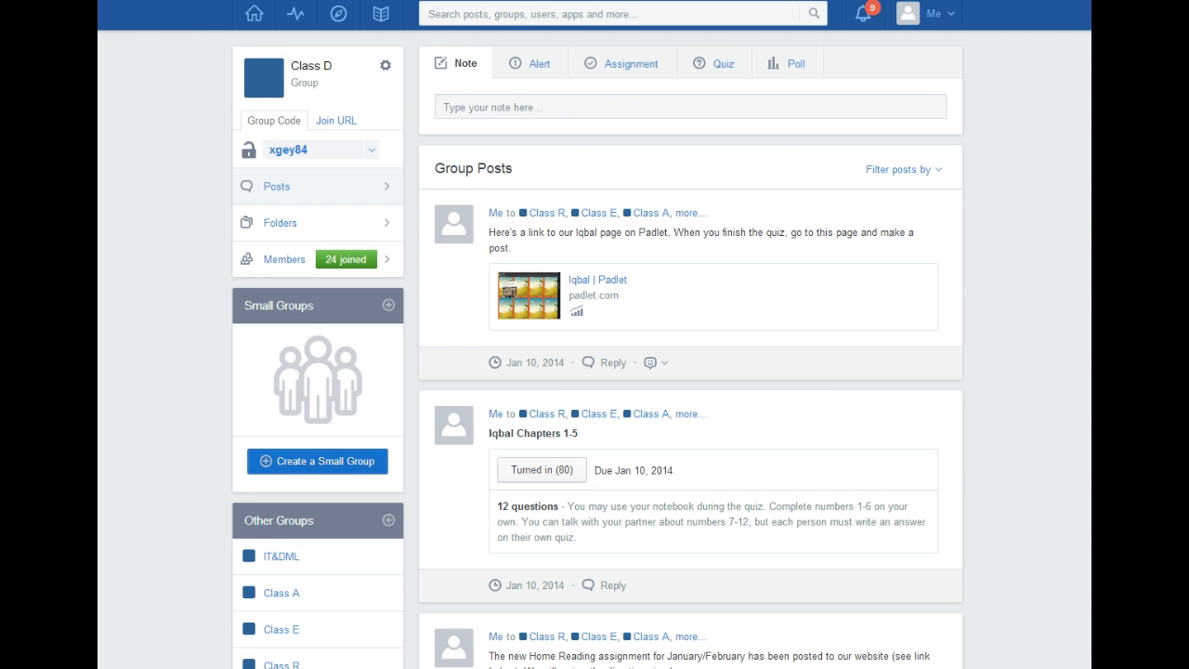
Step: Create a new quiz from the Class D group page and add a first Multiple Choice question
click(719, 73)
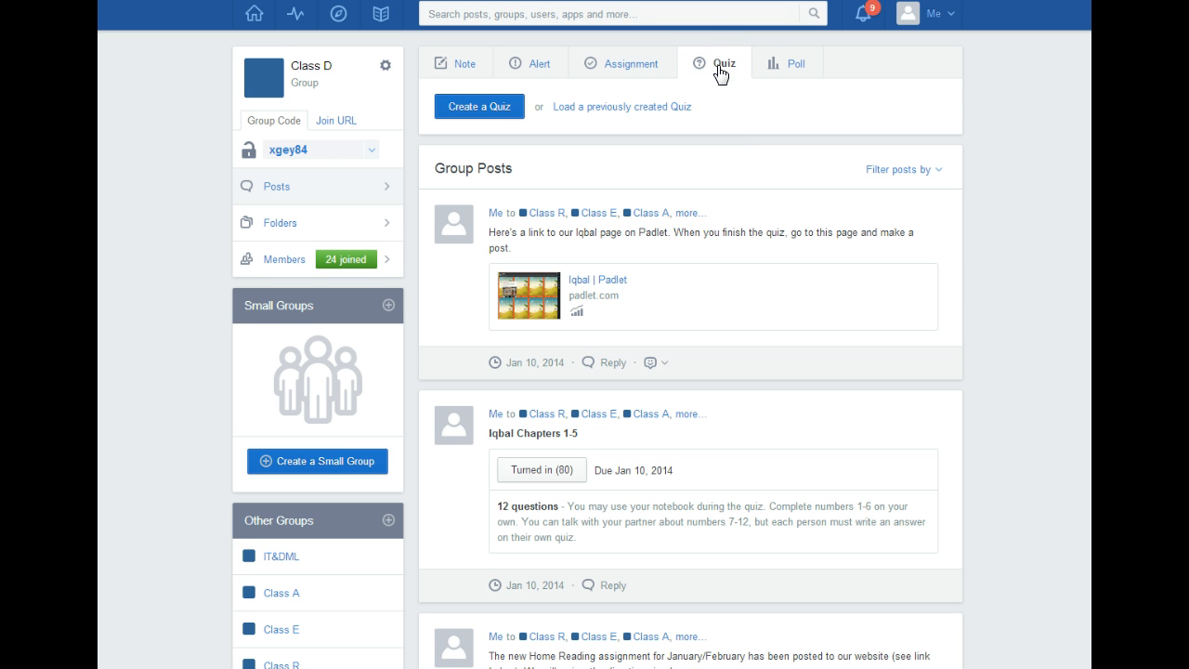
click(484, 102)
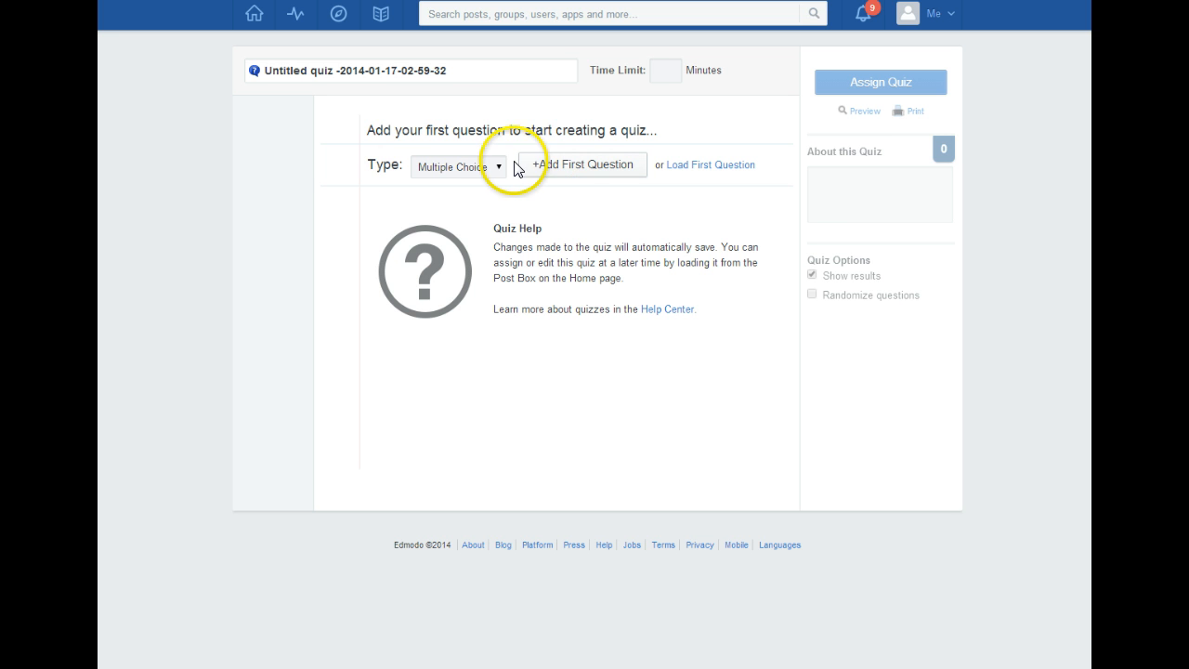
click(600, 172)
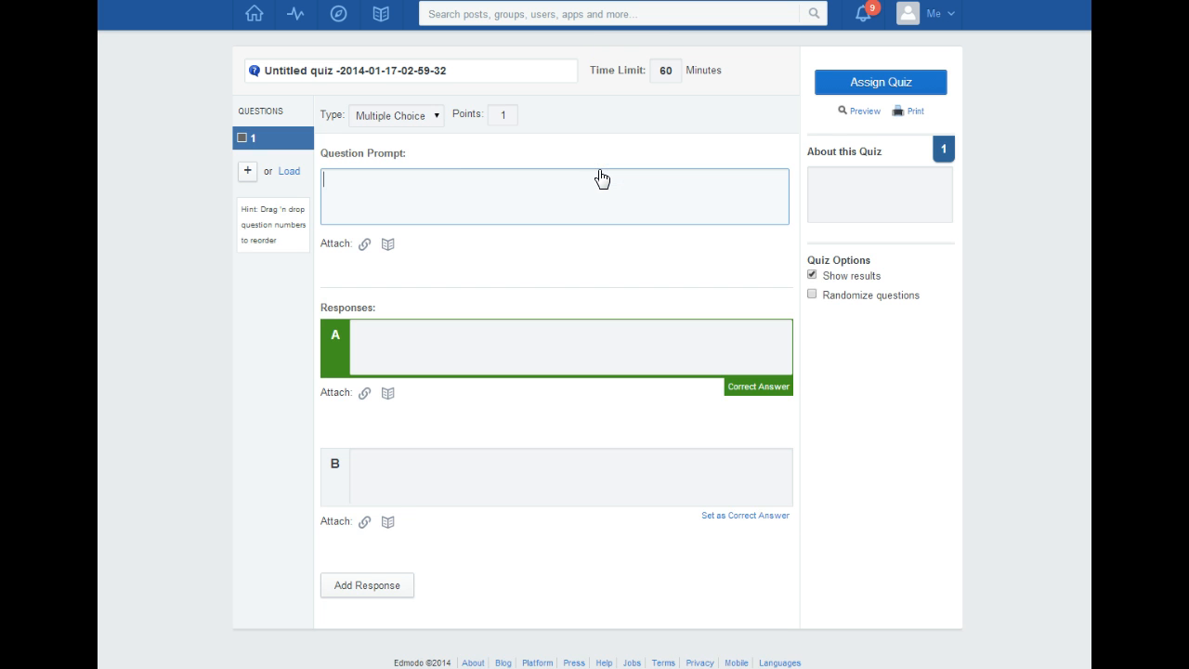
Step: Go through the empty prompt and response fields of question 1 and add a third response
click(457, 184)
click(415, 333)
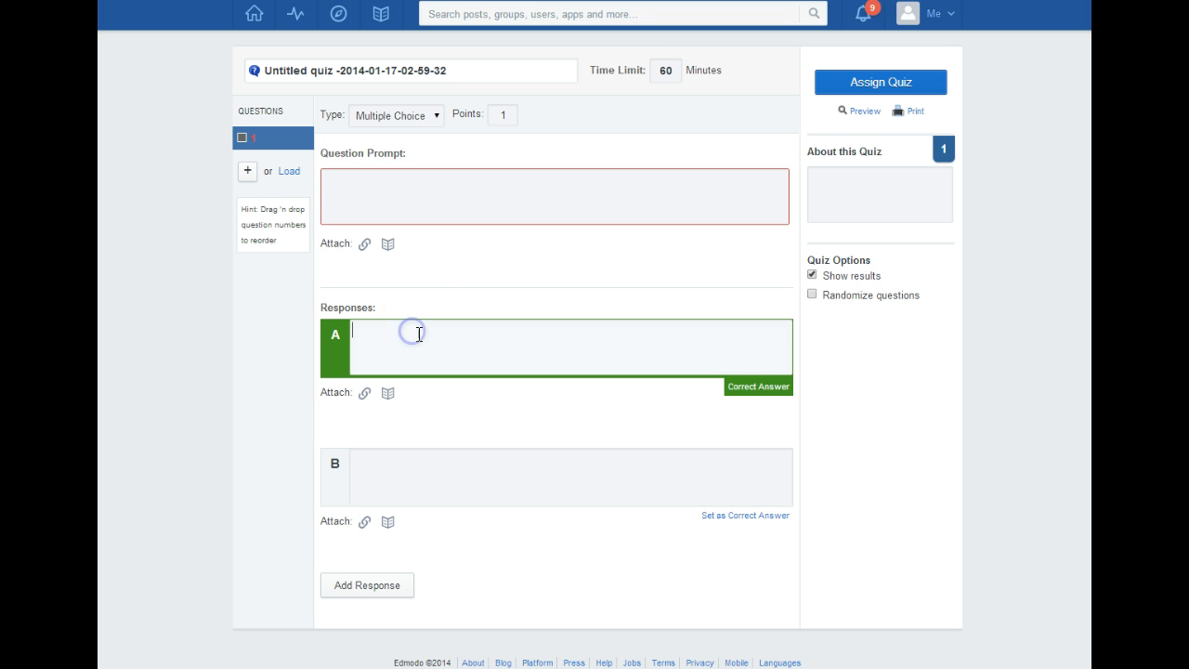
click(404, 478)
click(406, 462)
click(369, 583)
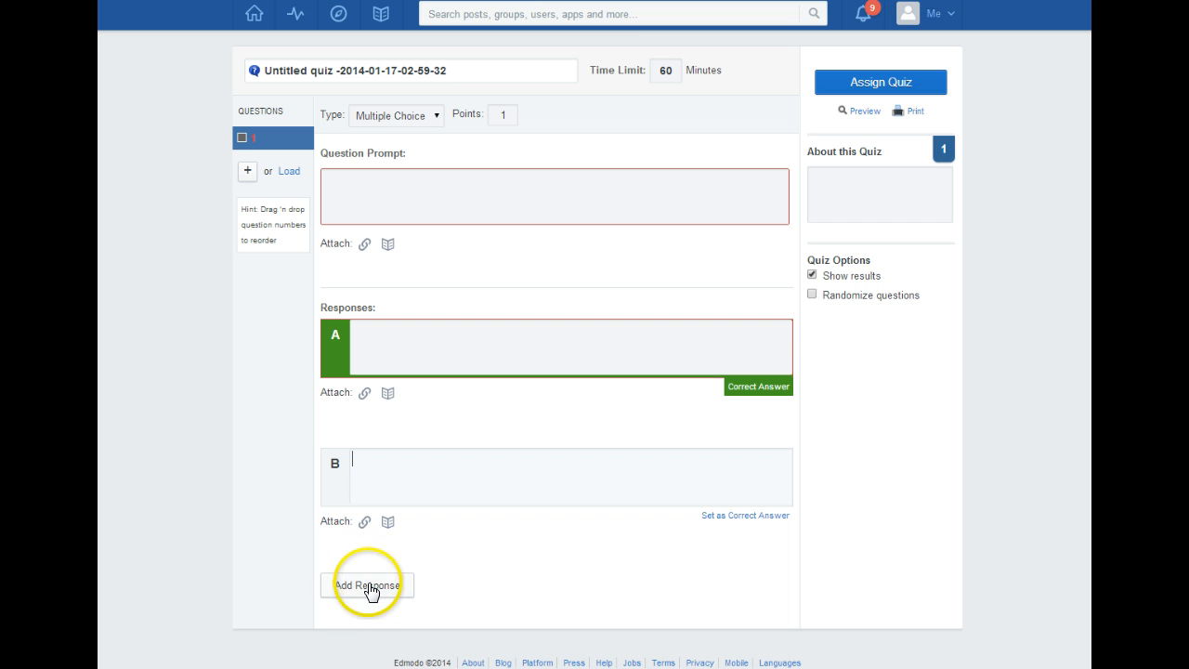
click(391, 576)
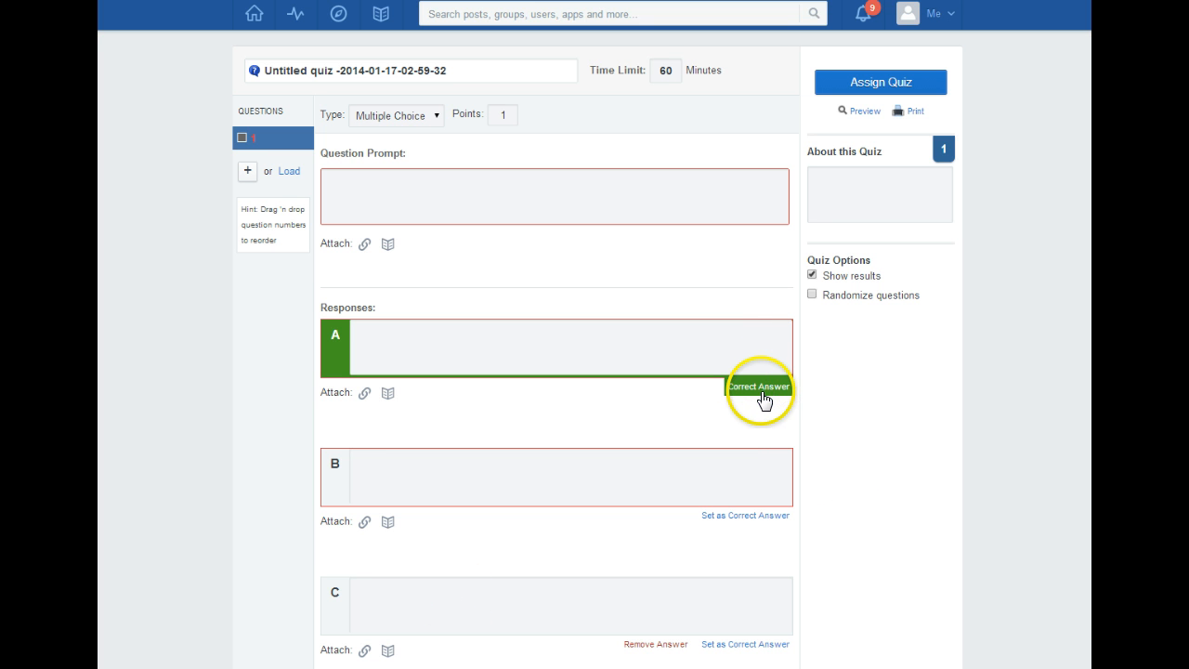
Step: Mark response C as the correct answer to question 1 and set its points to 3
click(749, 517)
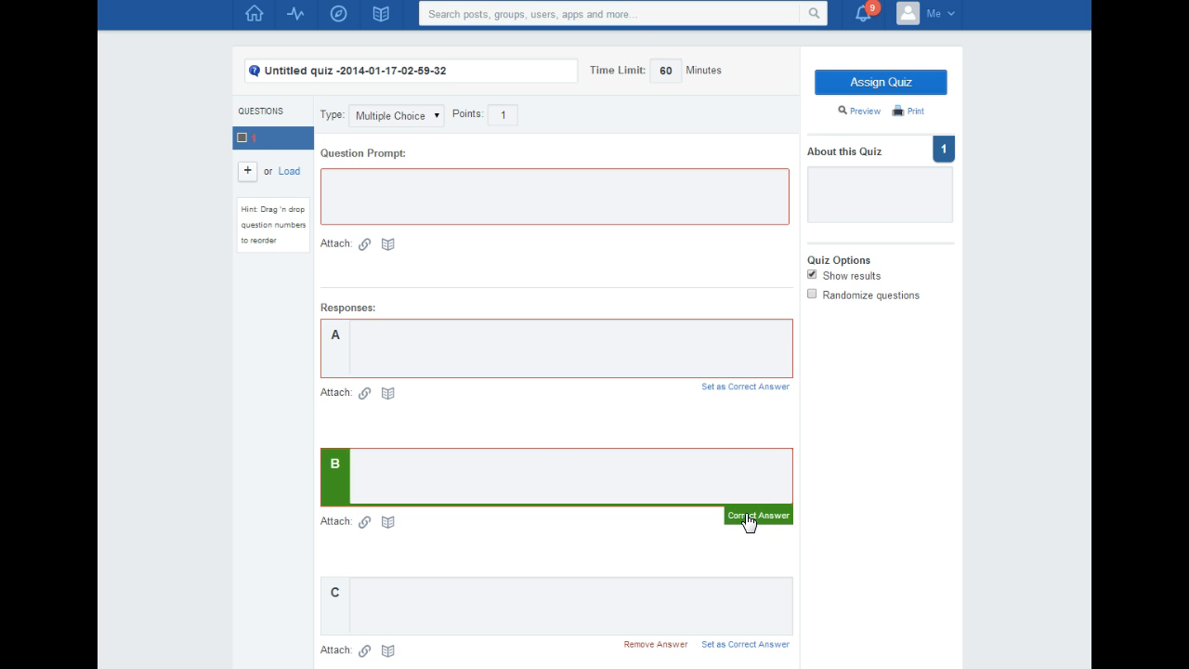
click(733, 645)
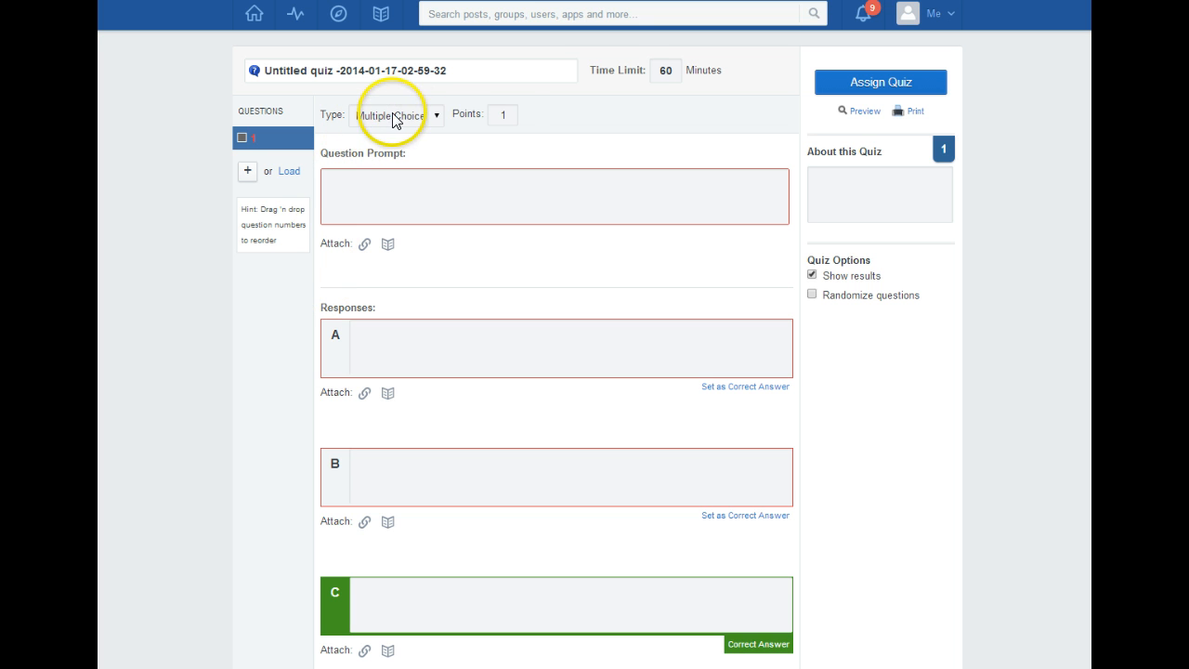
click(506, 114)
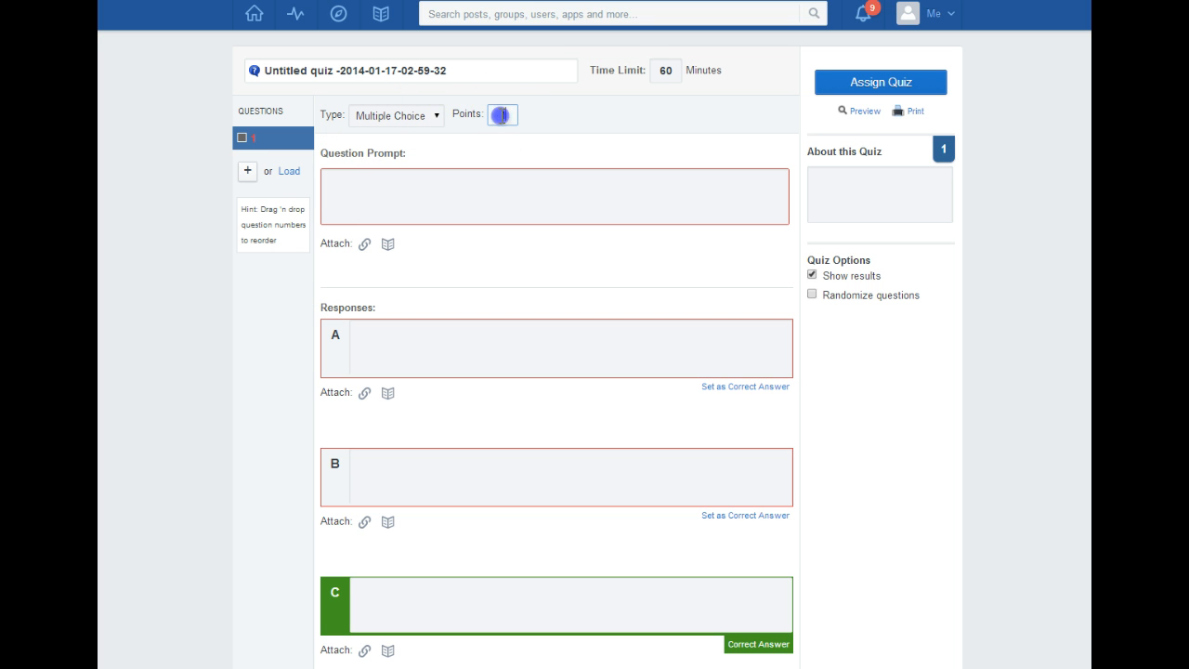
double_click(499, 115)
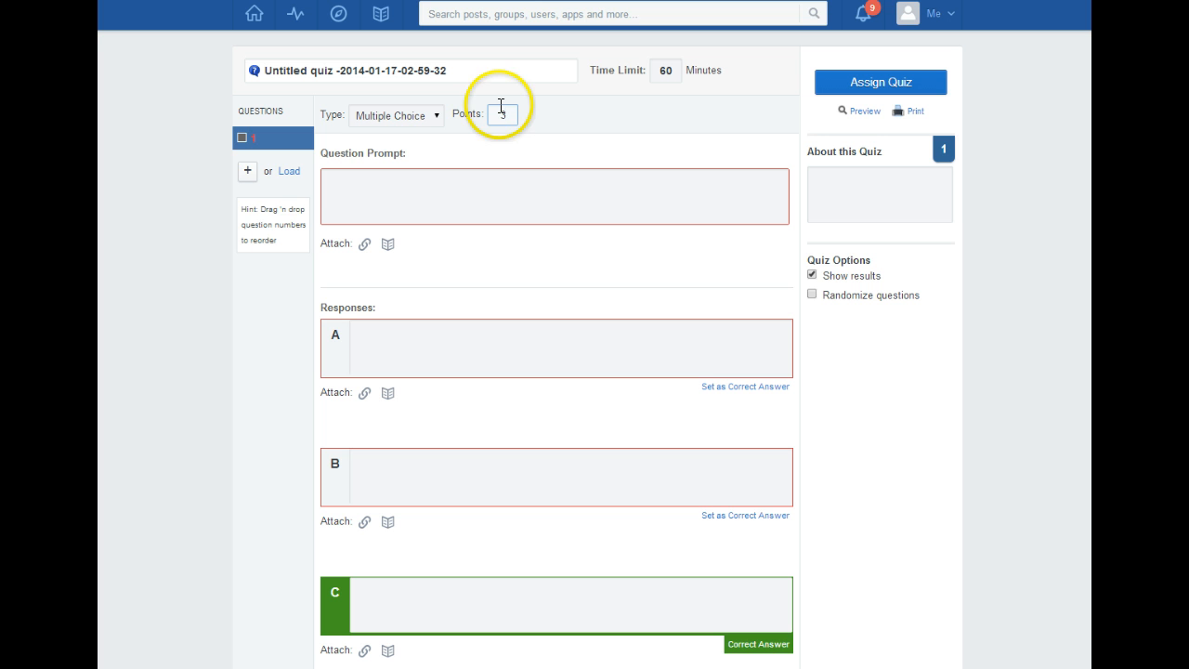
Step: Add a second question and try the True False, Short Answer and Fill in the blank types before setting it to Matching
click(247, 178)
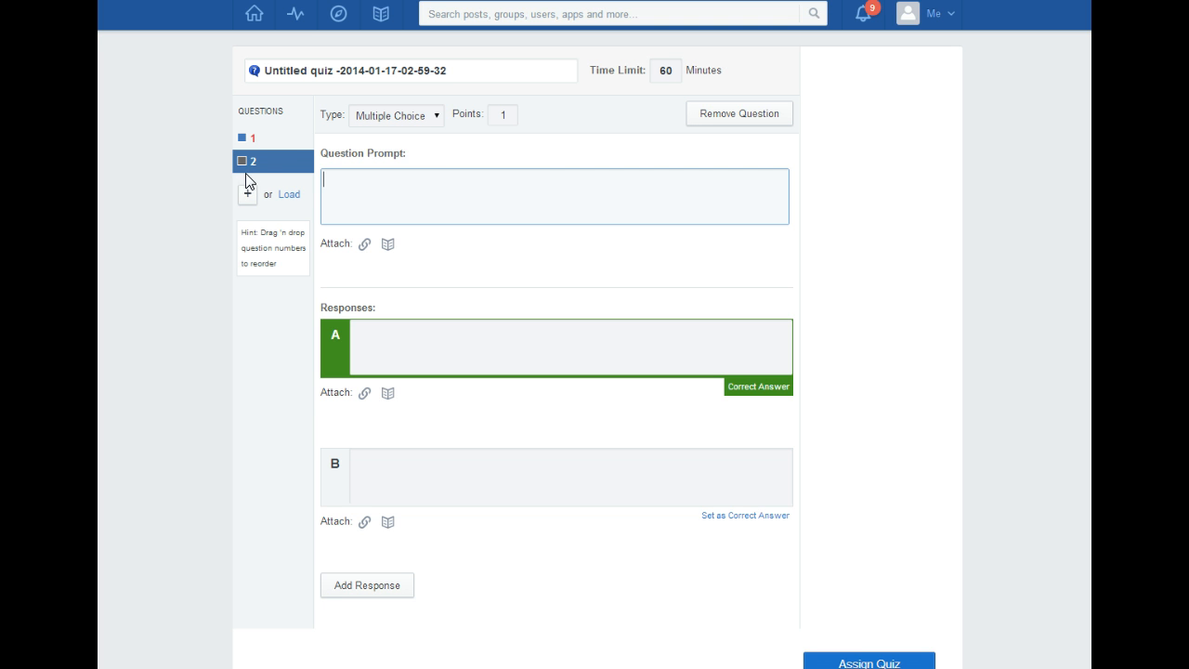
click(439, 117)
click(408, 148)
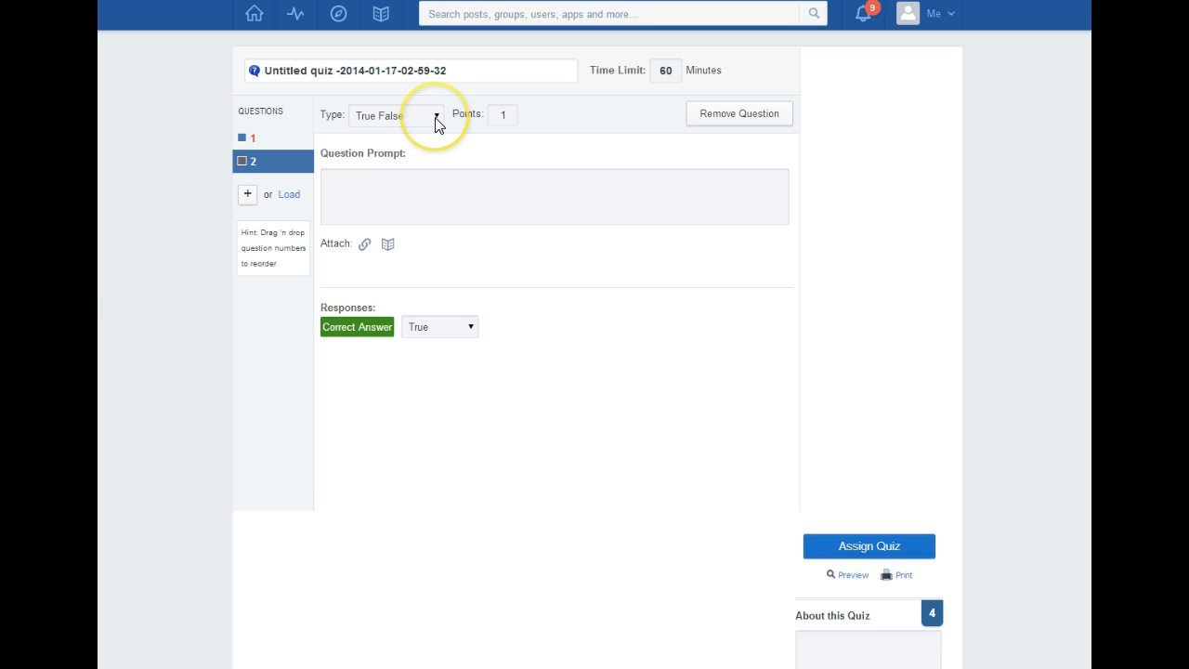
click(438, 118)
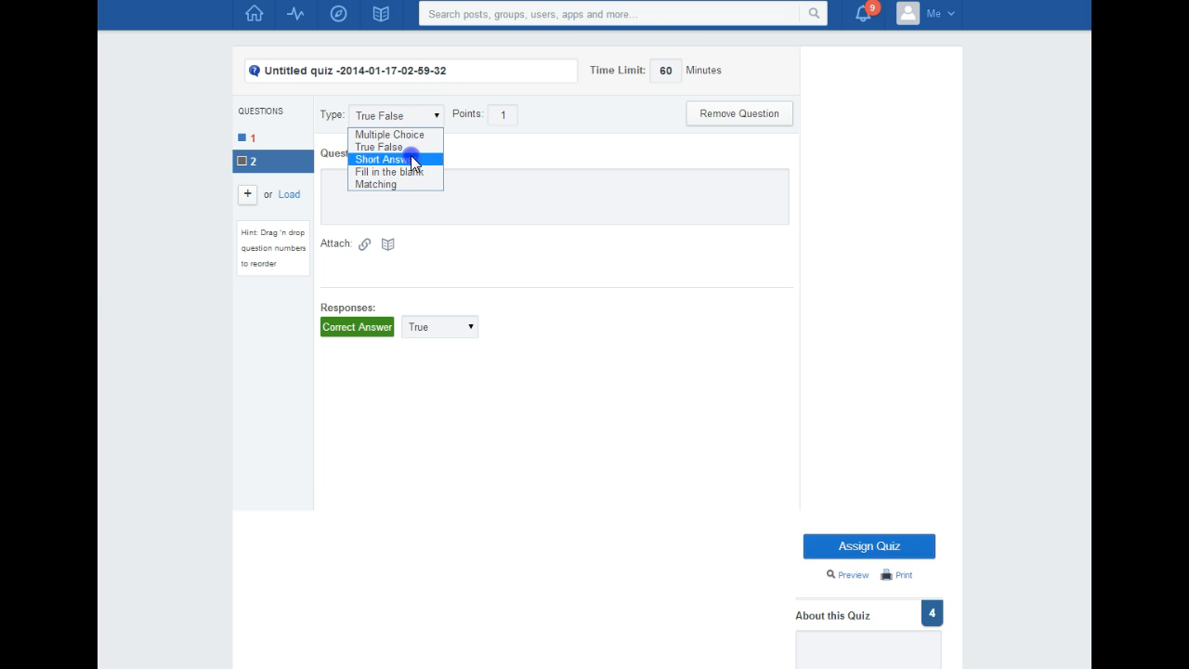
click(413, 159)
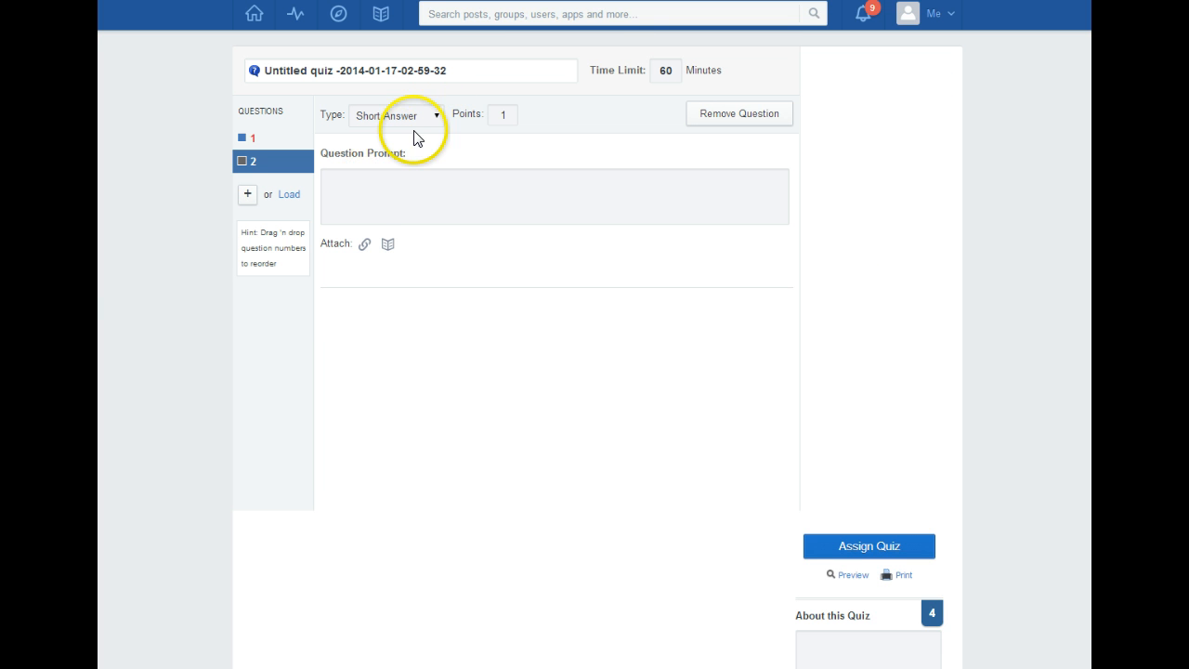
click(435, 115)
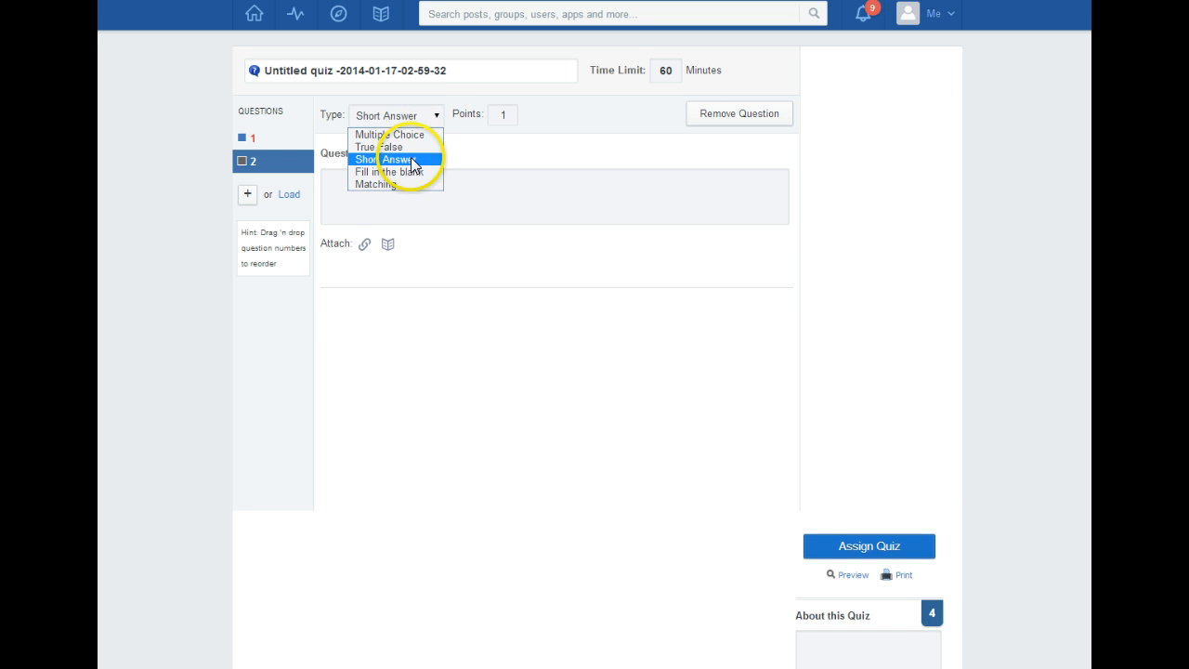
click(412, 171)
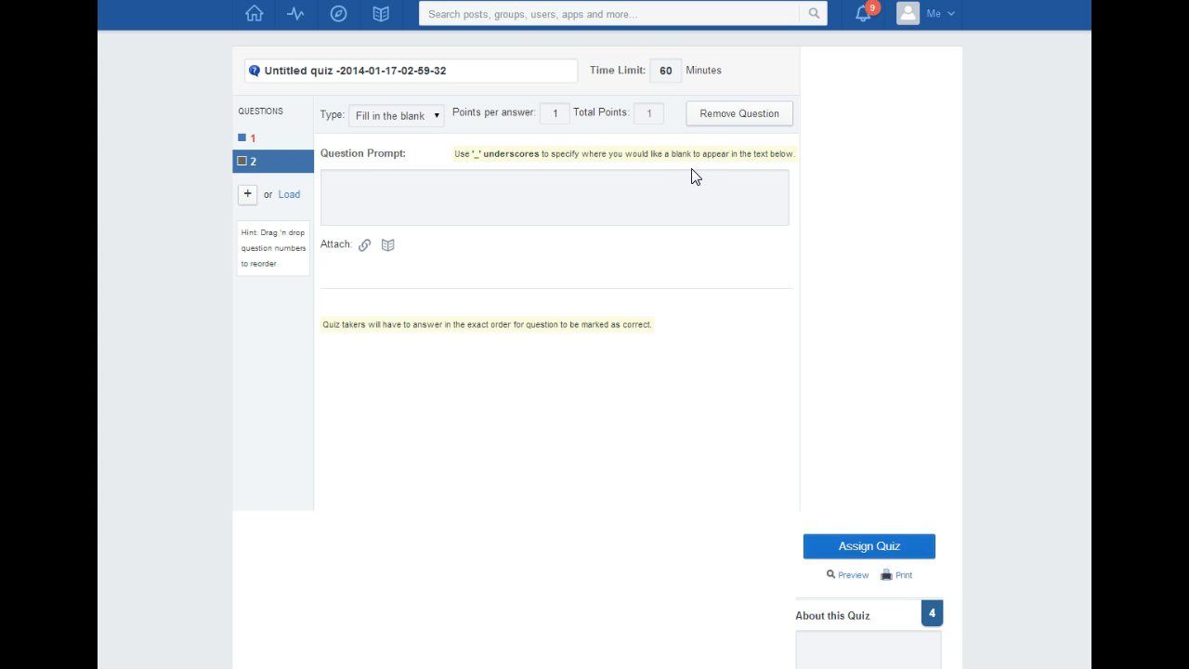
click(434, 116)
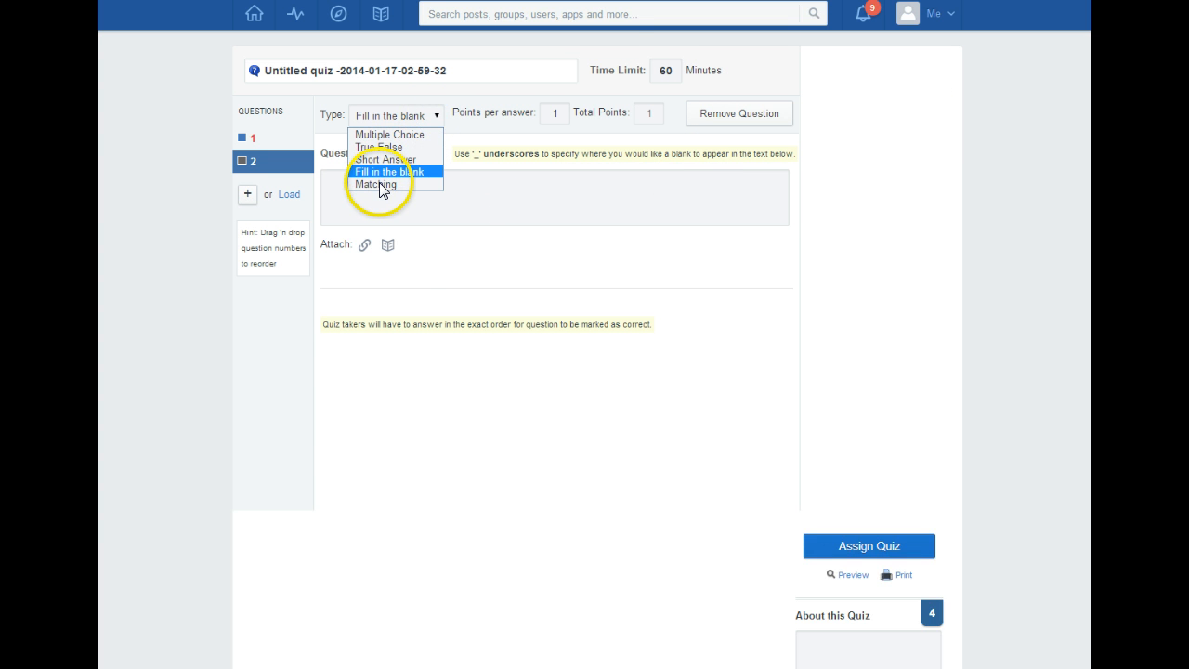
click(379, 184)
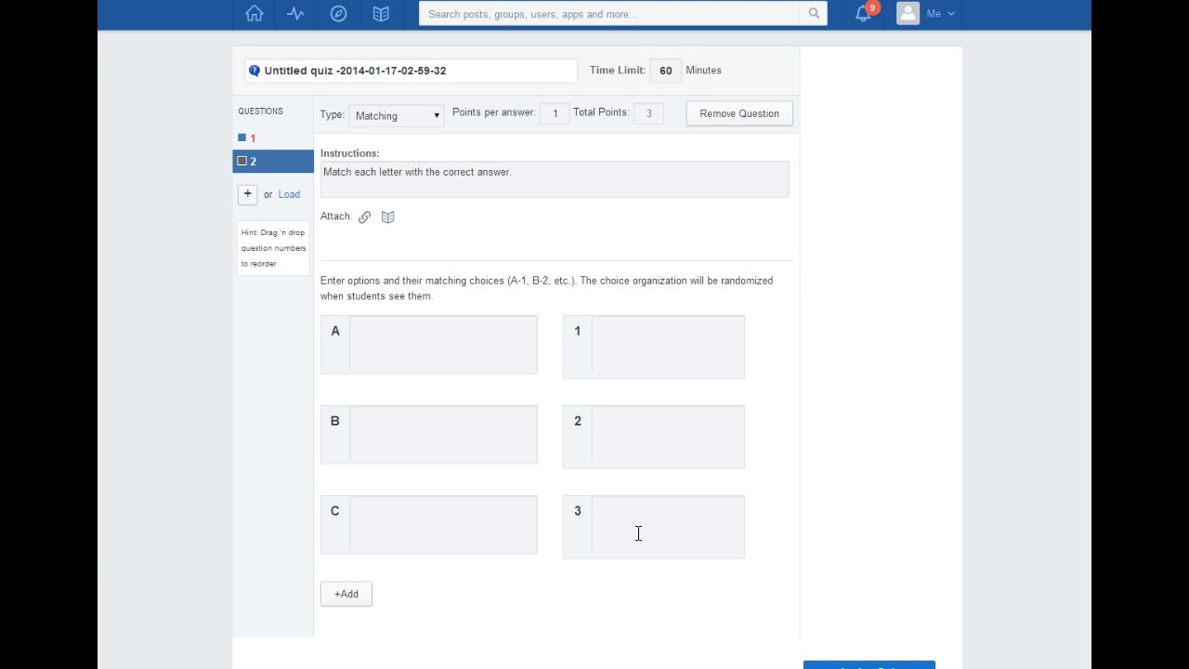
click(579, 549)
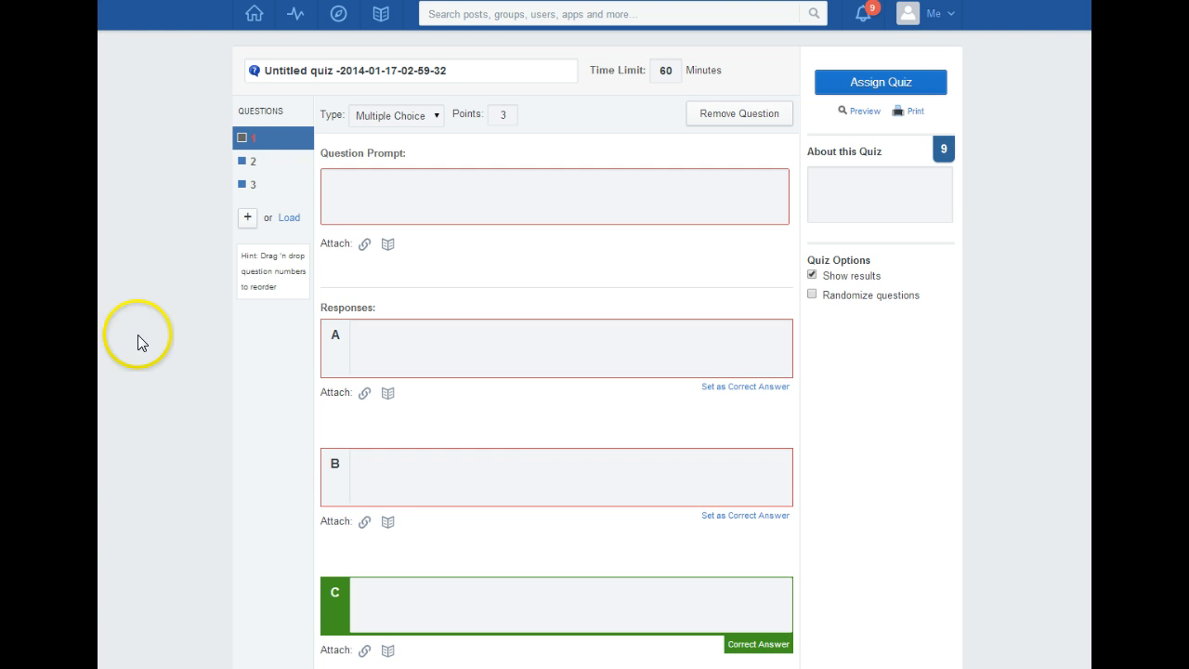
Step: Add a fourth question, move it up to third place in the question order, and reopen question 1
click(248, 219)
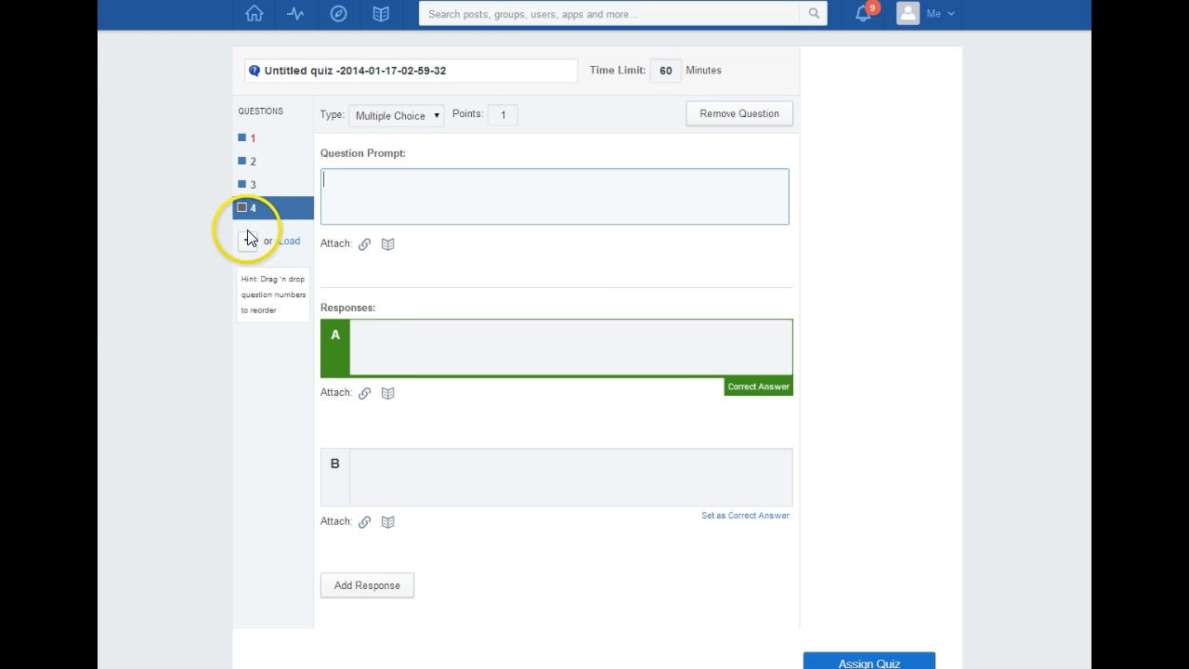
drag(247, 210, 249, 173)
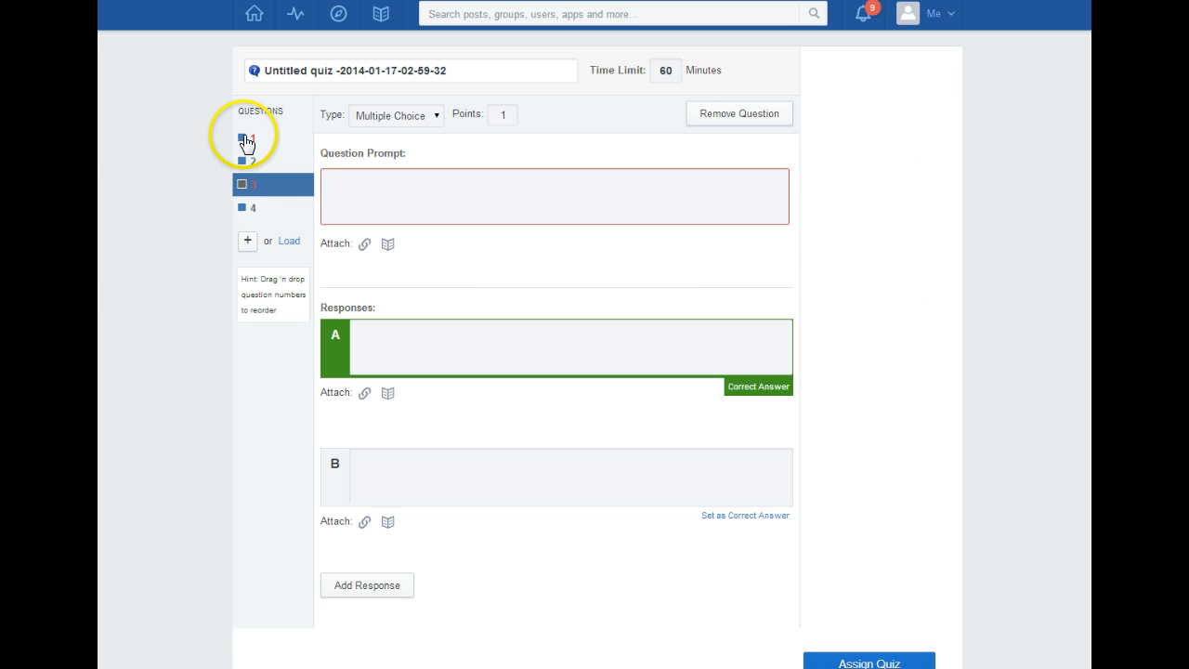
click(243, 137)
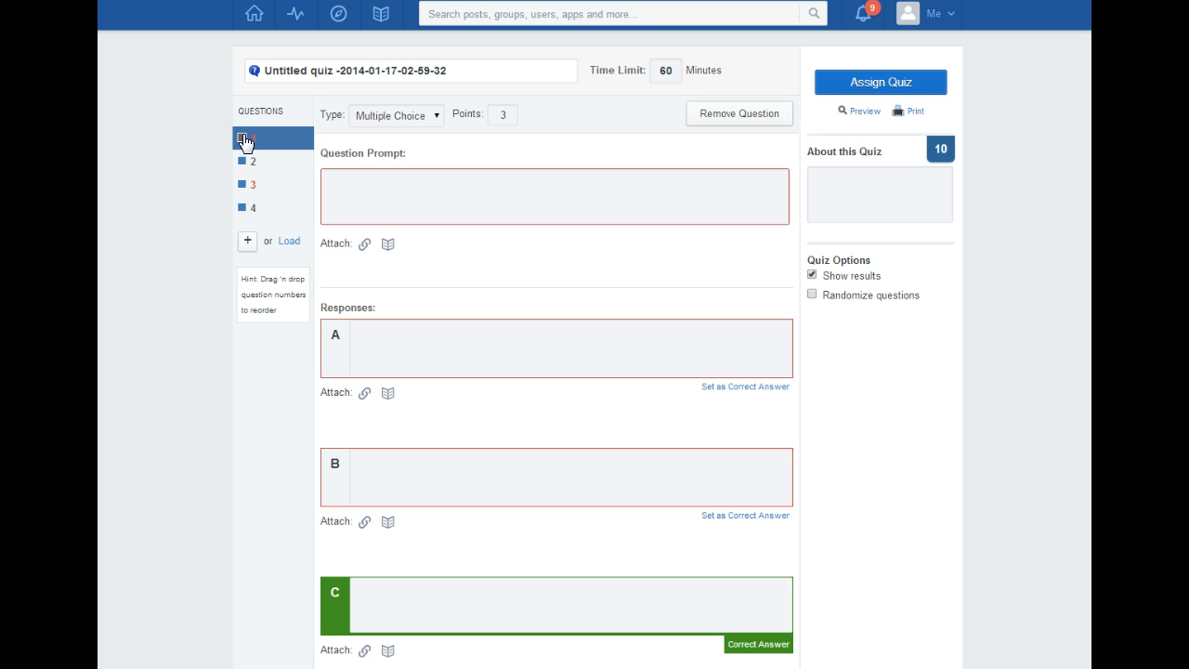
Step: Open the quiz title and the About this Quiz description for editing and turn on the option to randomize questions
click(280, 71)
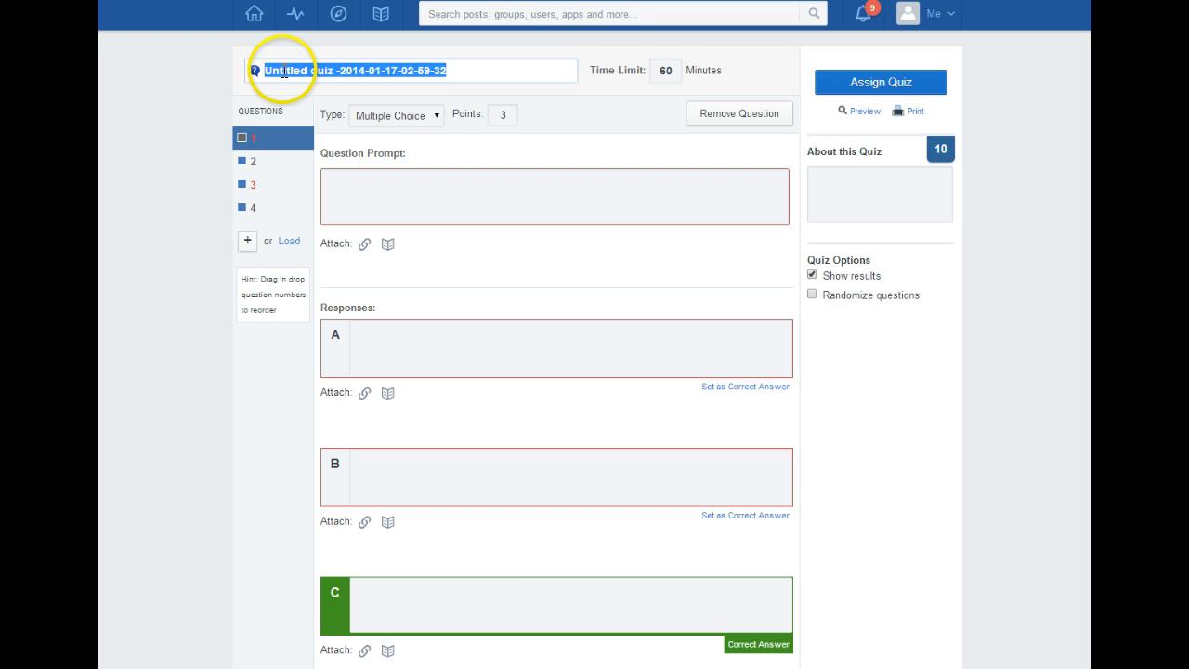
click(284, 71)
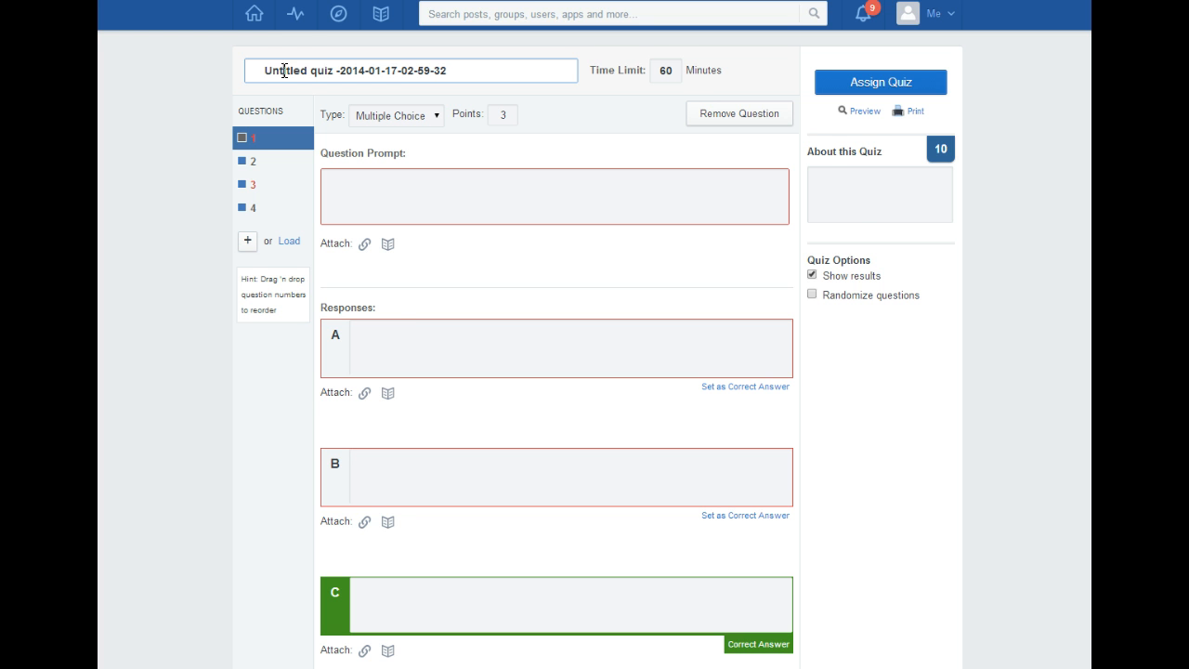
click(838, 185)
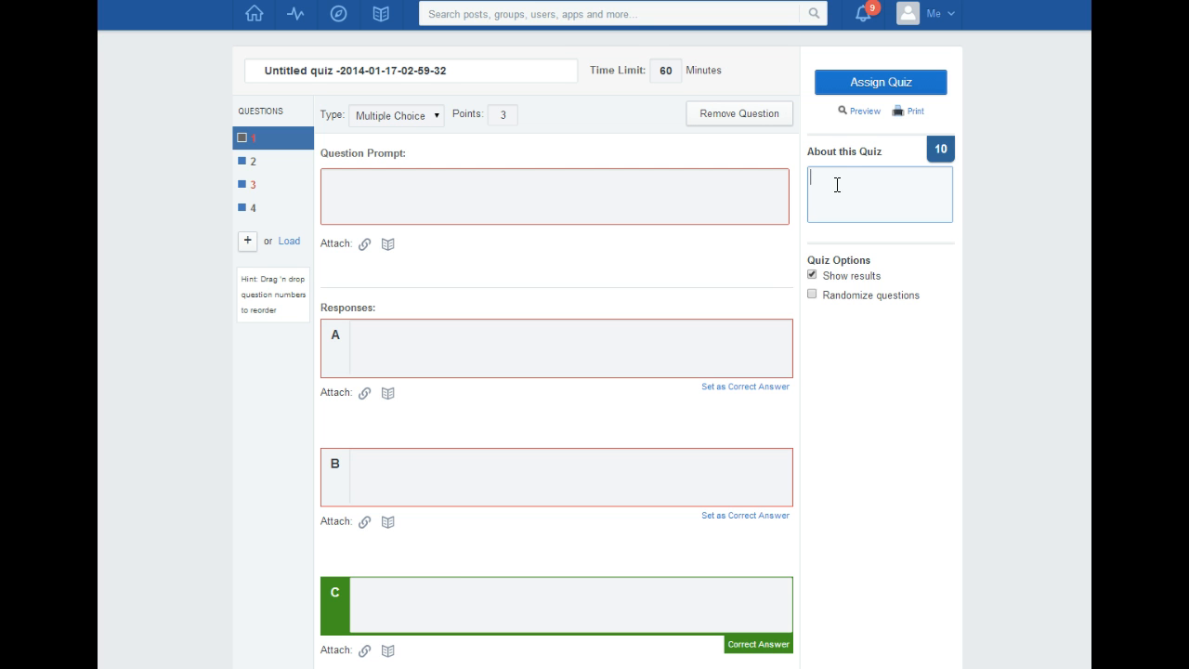
click(813, 296)
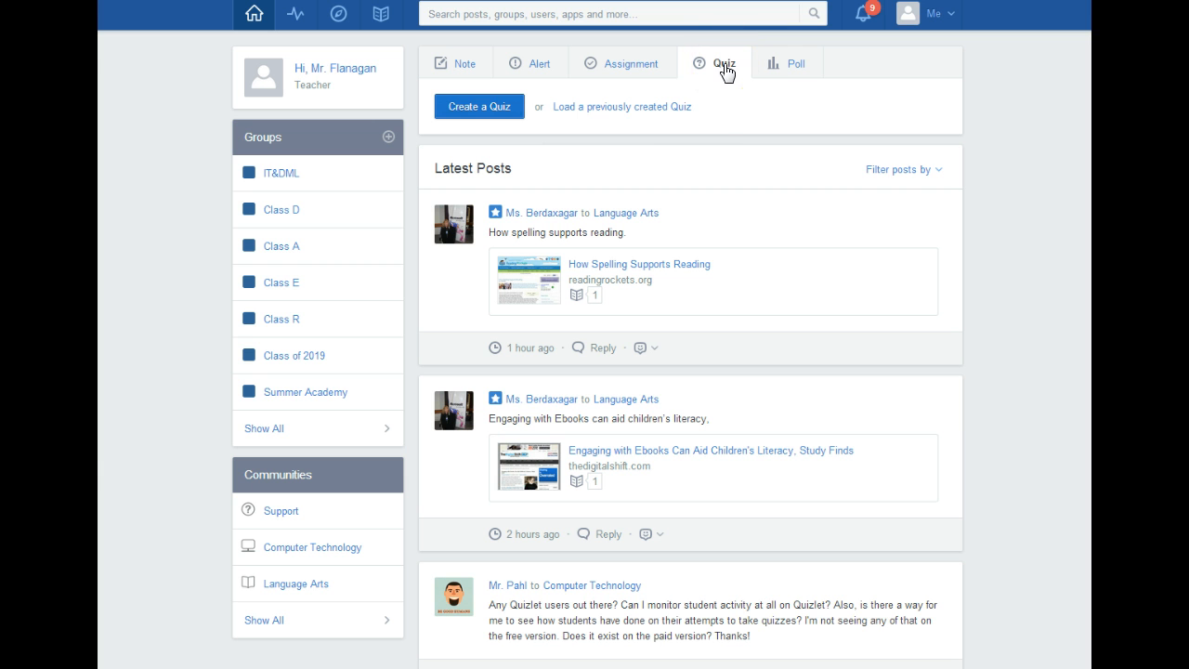
Step: Load the previously created quiz "Copy #1 of Iqbal Chapters 1-5" and open it for editing
click(636, 109)
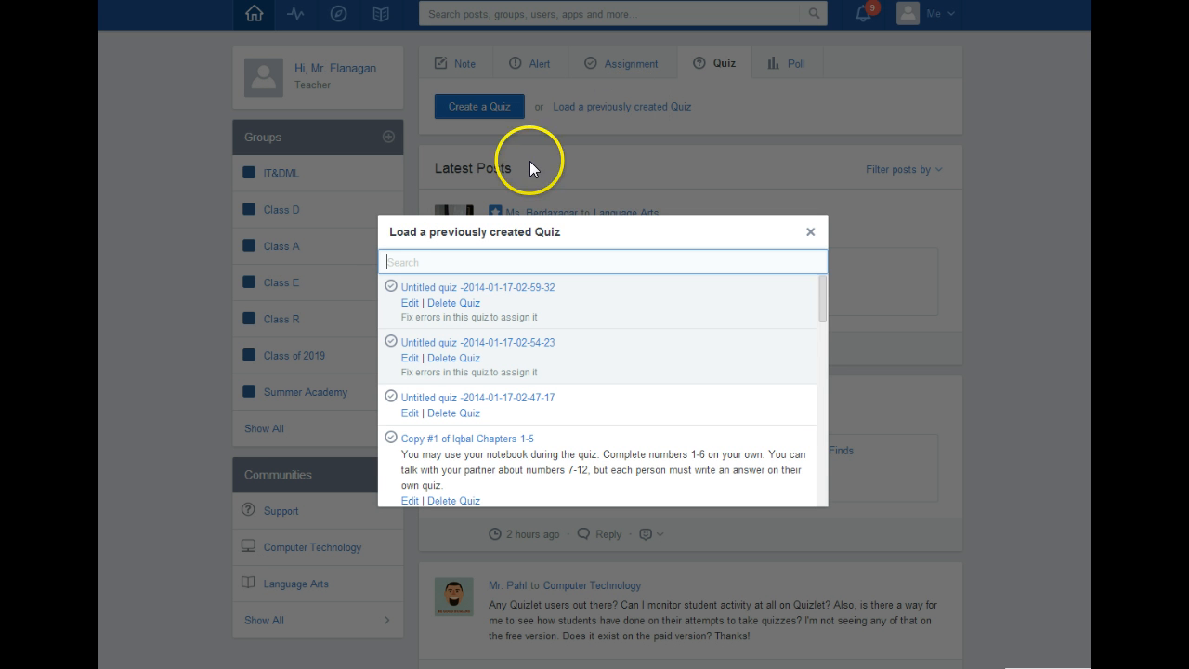
click(492, 443)
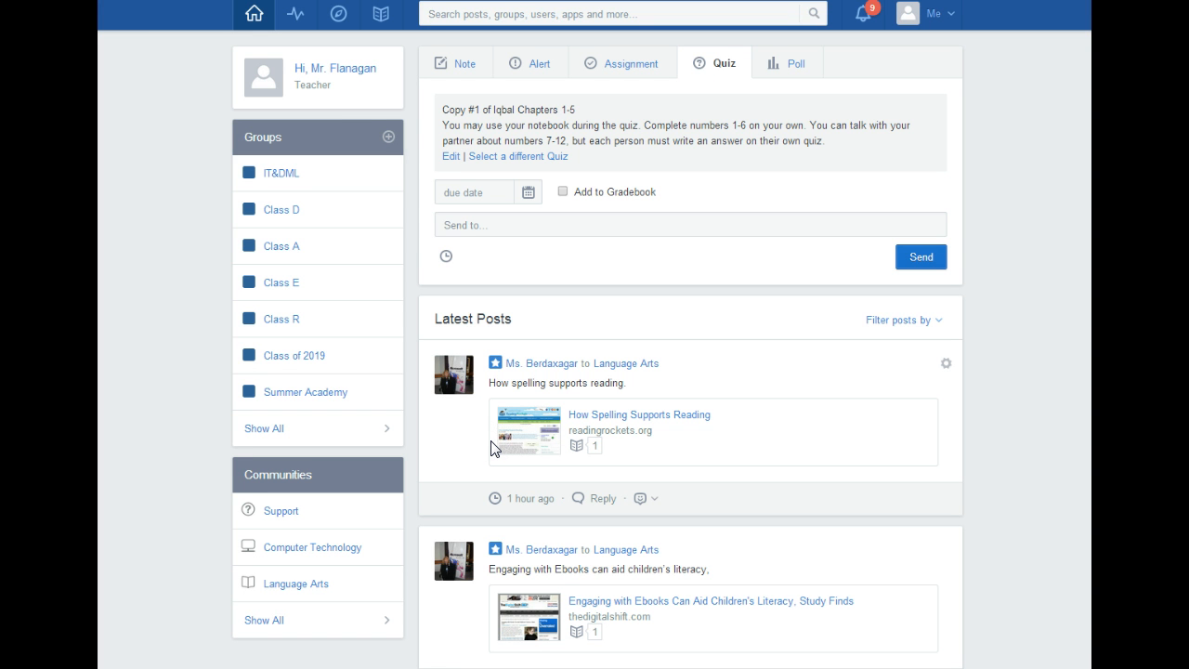
click(452, 156)
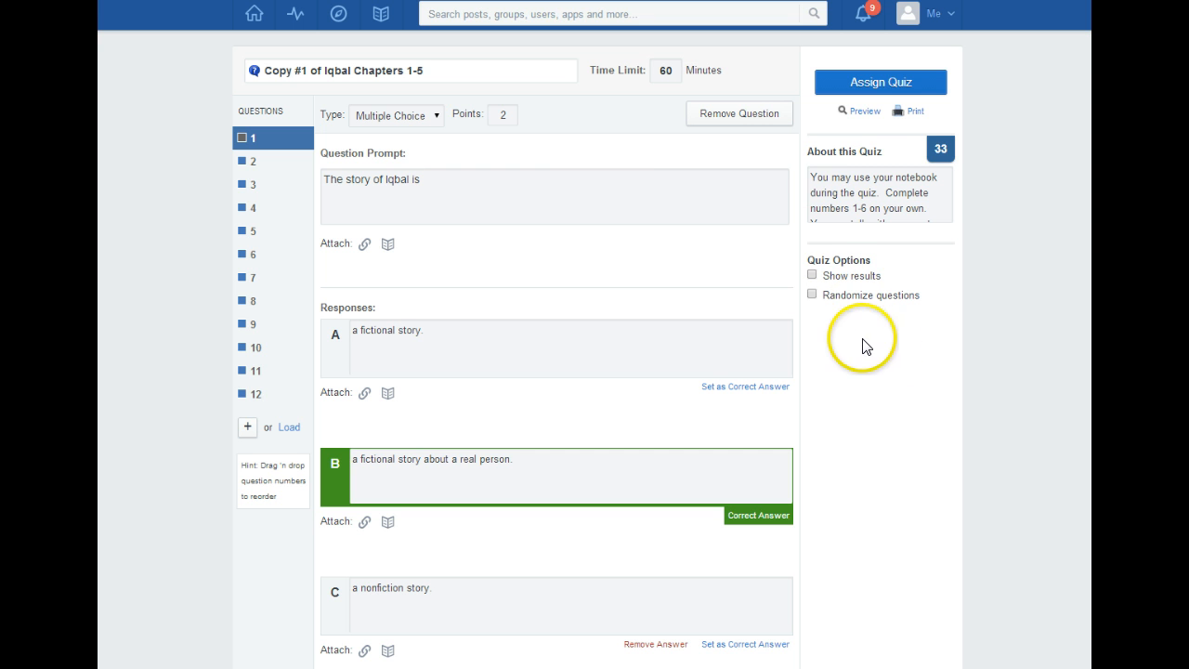
Step: Preview and start the quiz, try each response to question 1 ending on C, and view question 5
click(864, 112)
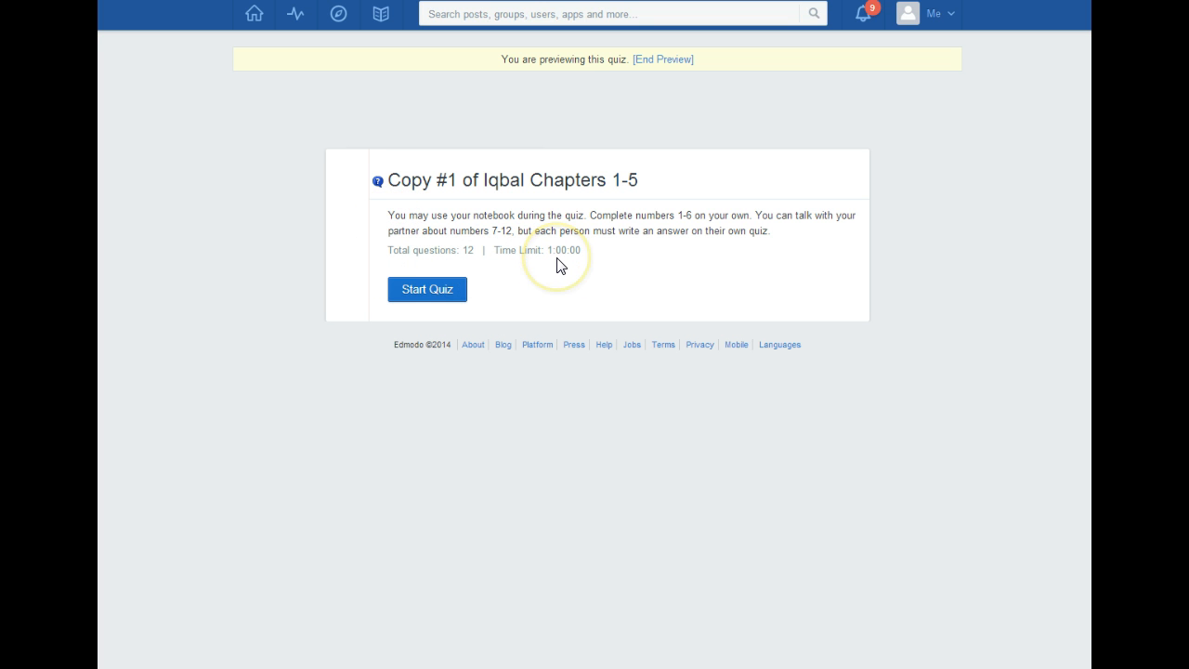
click(441, 292)
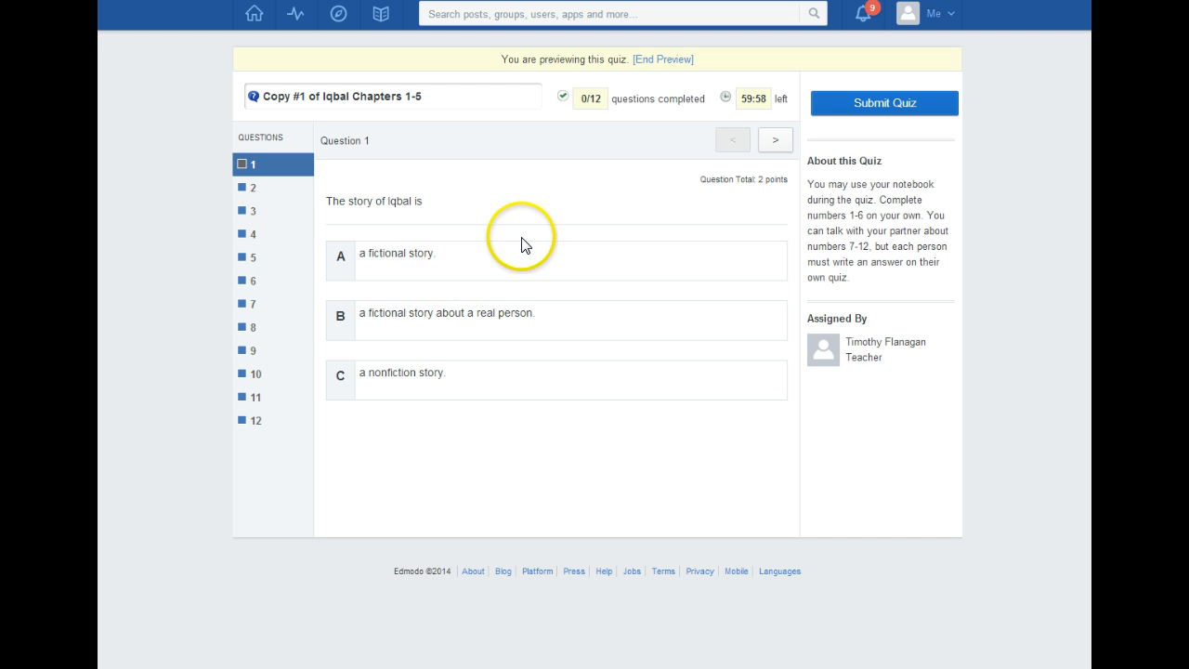
click(532, 262)
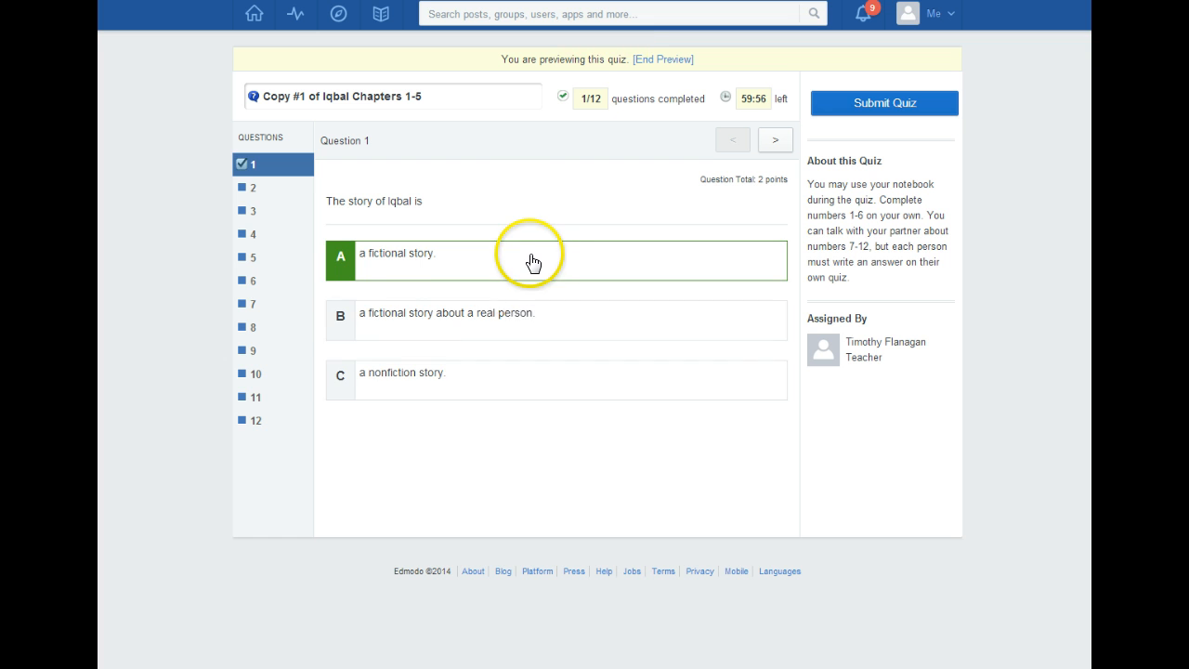
click(521, 314)
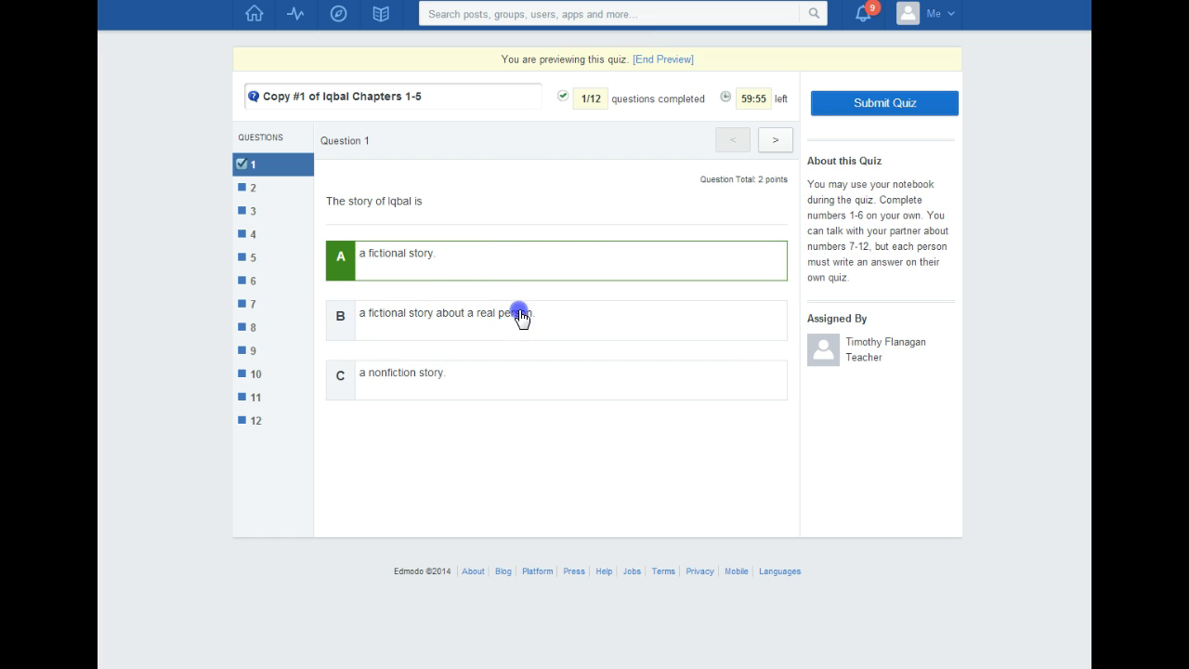
click(508, 378)
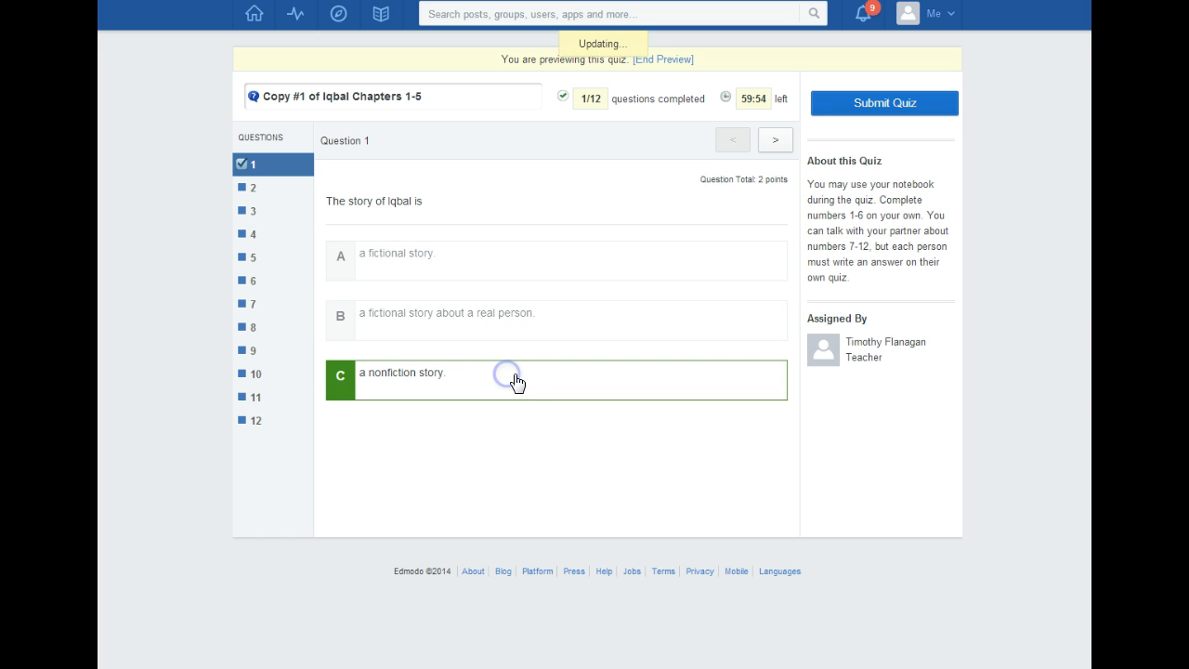
click(252, 259)
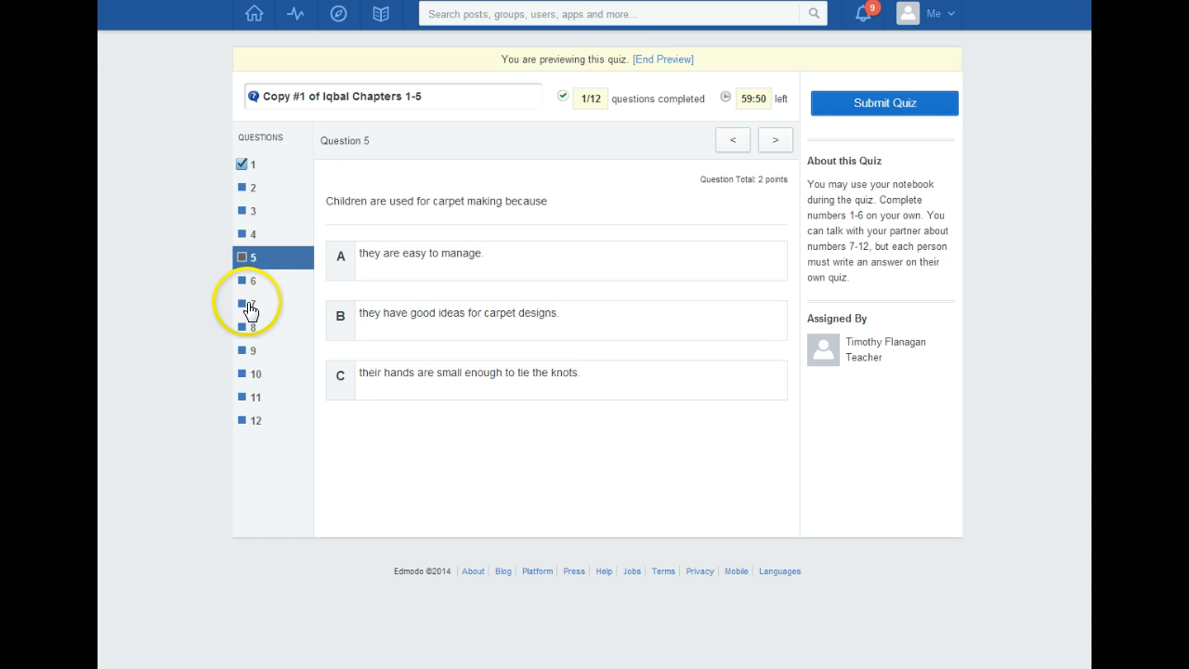
Step: View questions 7, 9, 10 and 11 in the quiz preview and open question 11's answer box for writing
click(251, 304)
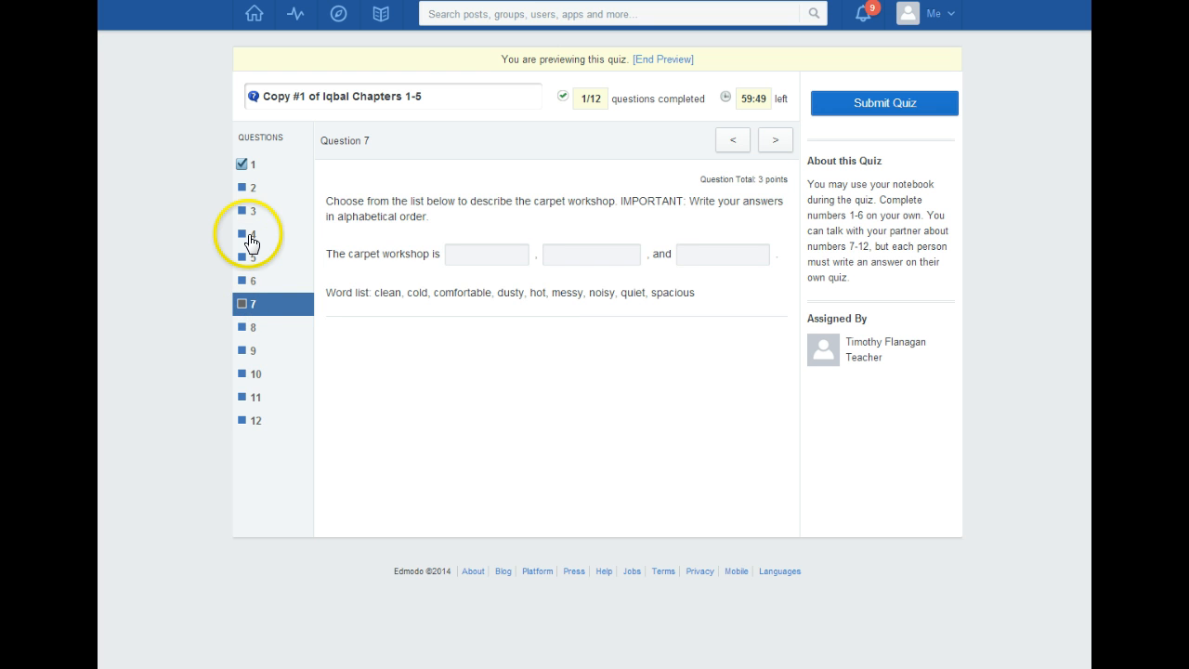
click(247, 351)
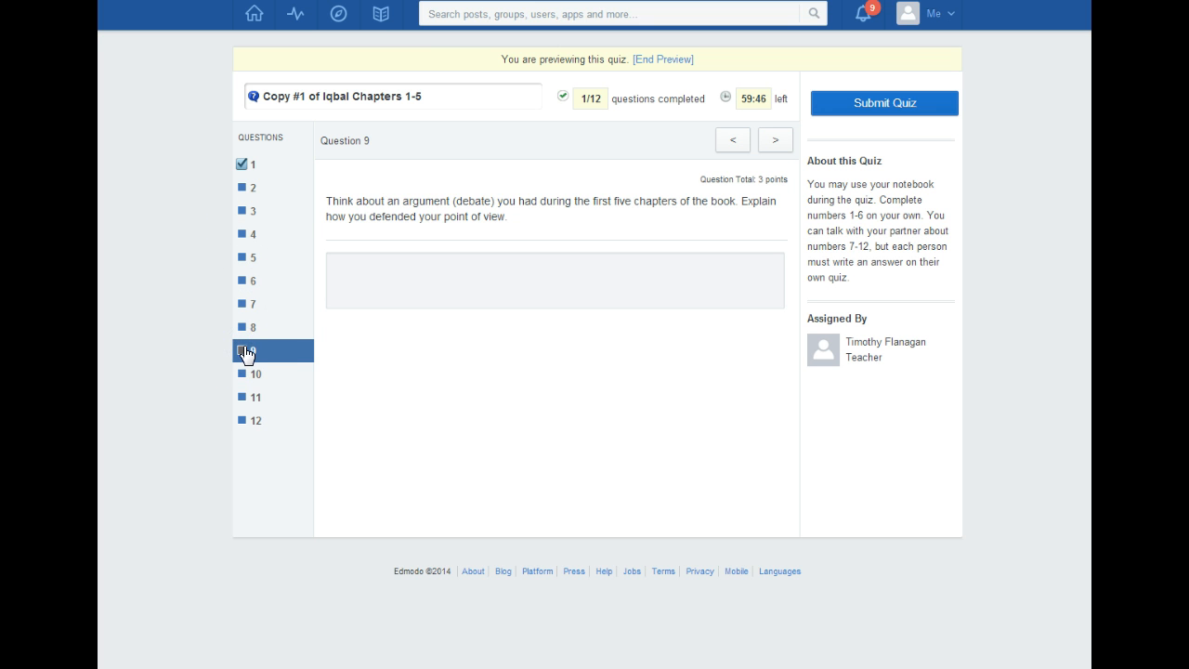
click(247, 374)
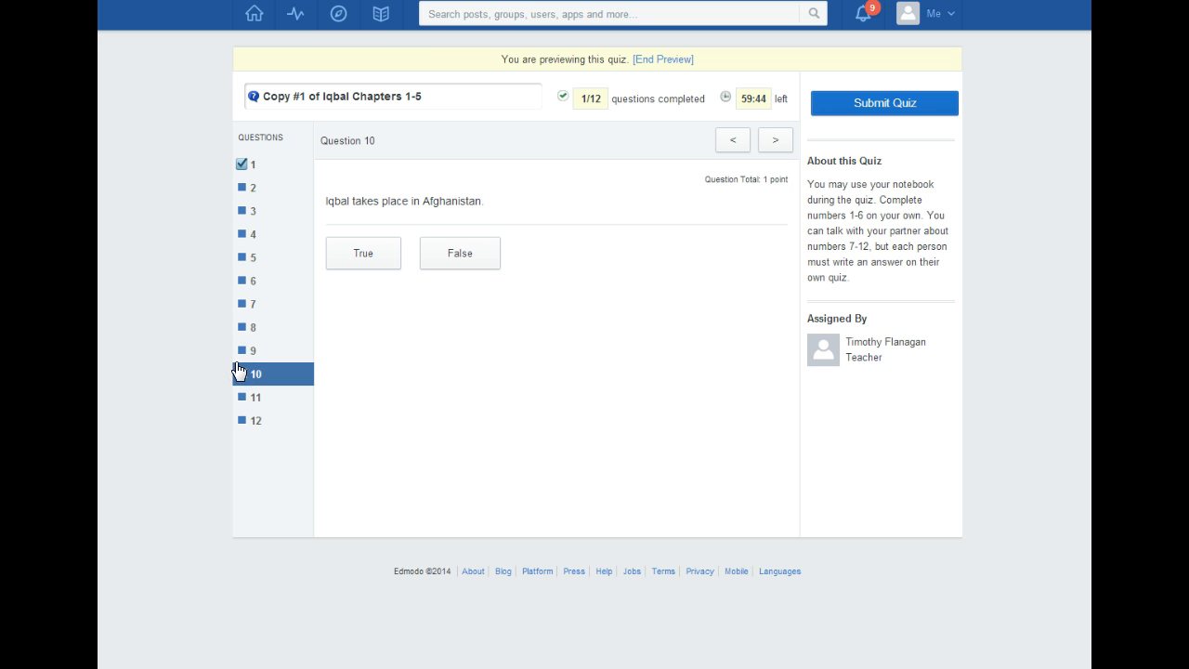
click(248, 397)
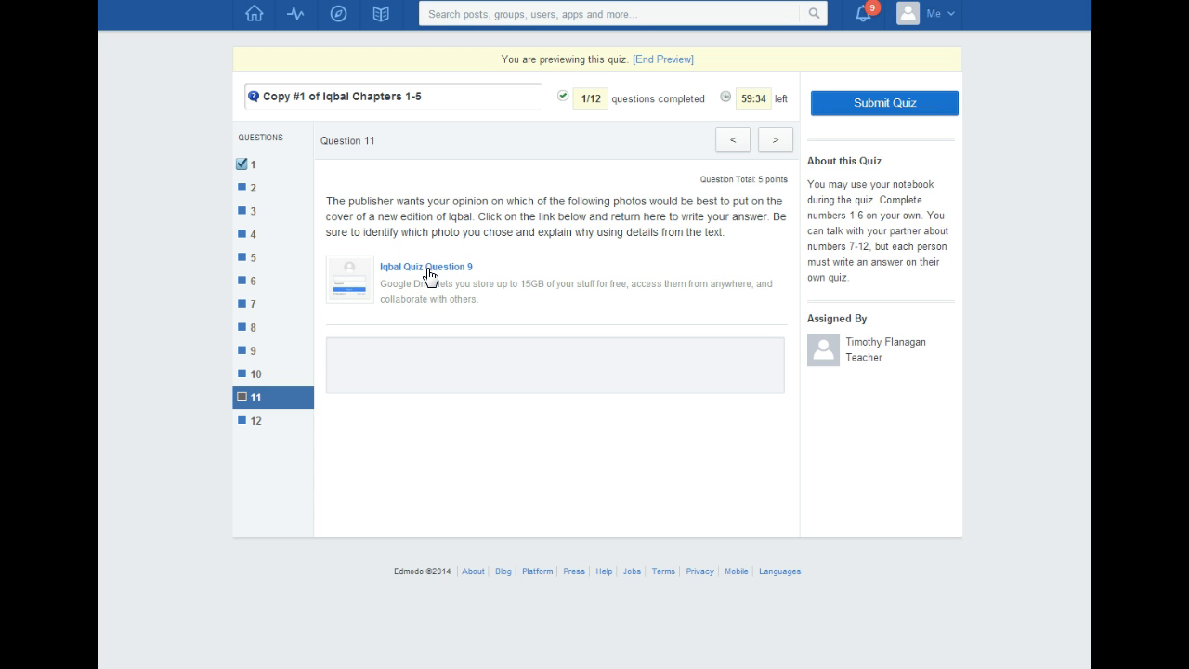
click(420, 359)
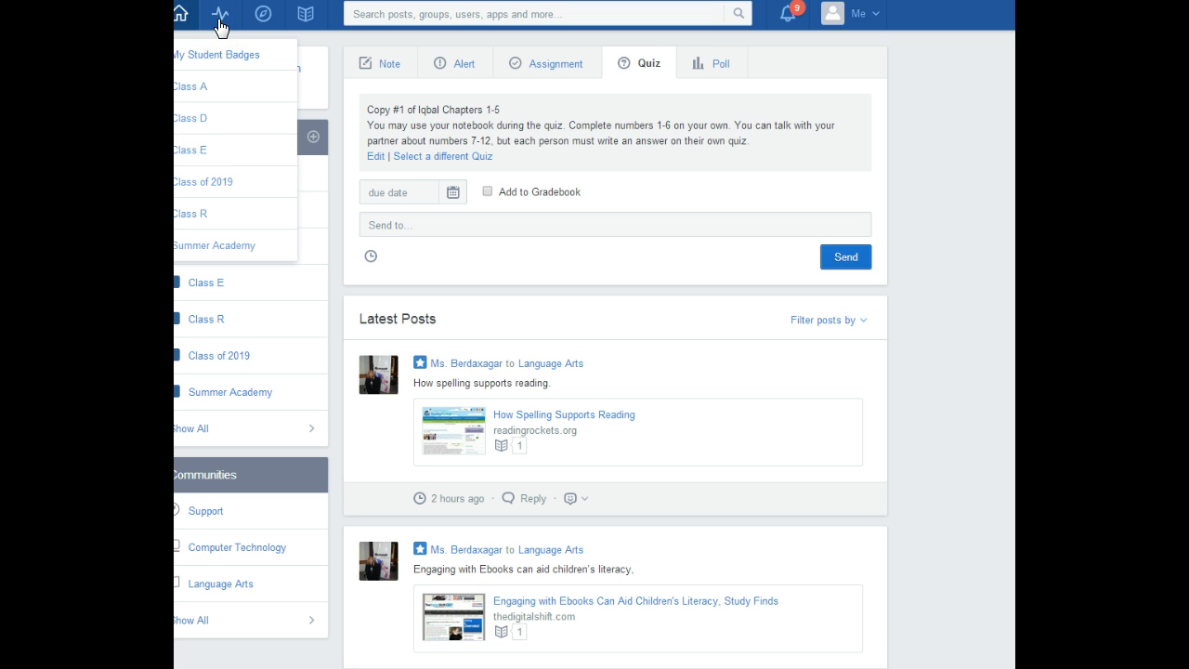
Step: Open the progress gradebook for Class A and show the results of the Iqbal Chapters 1-5 quiz
click(220, 24)
click(219, 23)
click(202, 93)
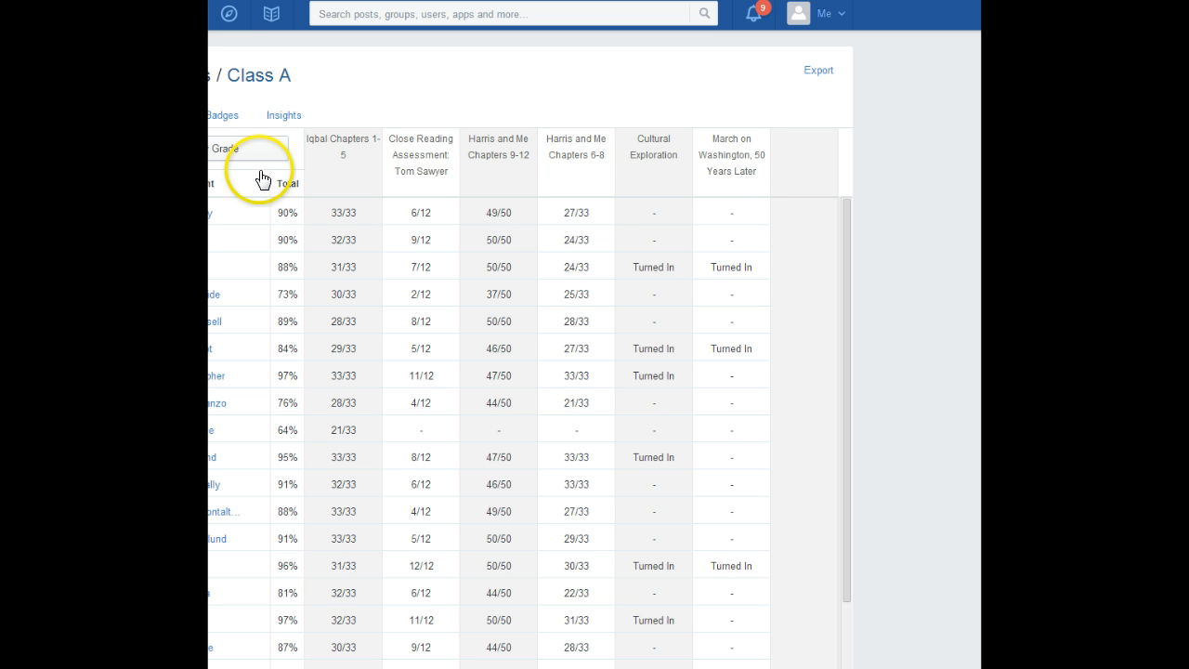
click(353, 150)
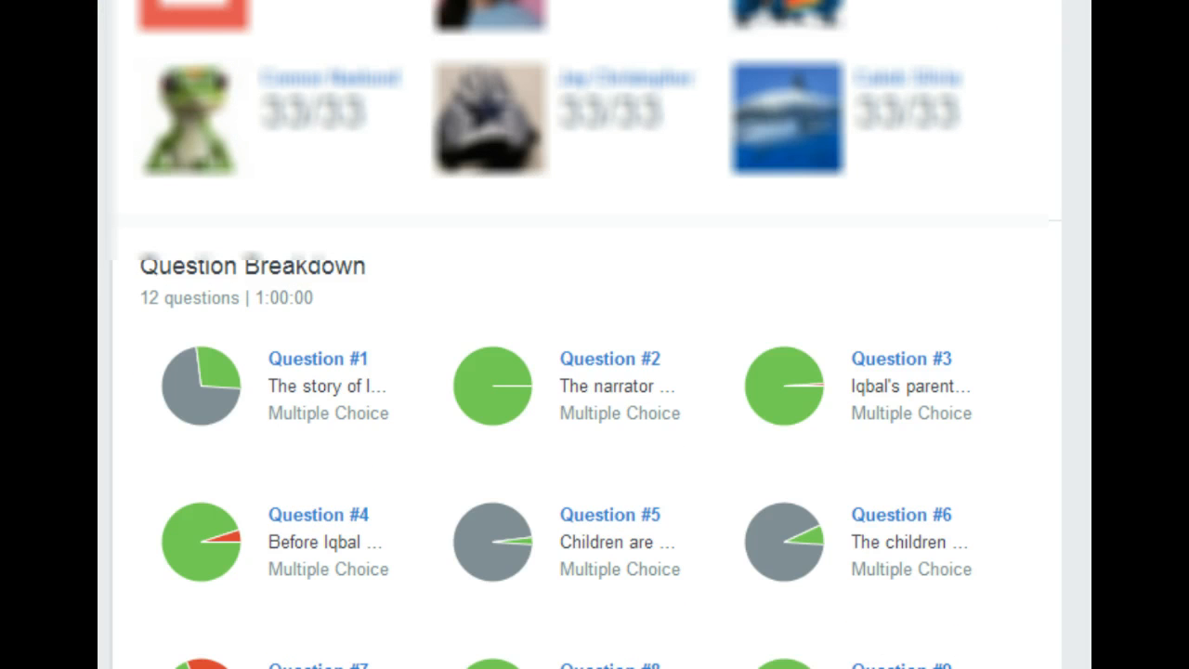
Step: Examine the Question Breakdown and check the correct and incorrect percentages on the charts for questions 1, 4 and 7
scroll(1029, 255, down, 3)
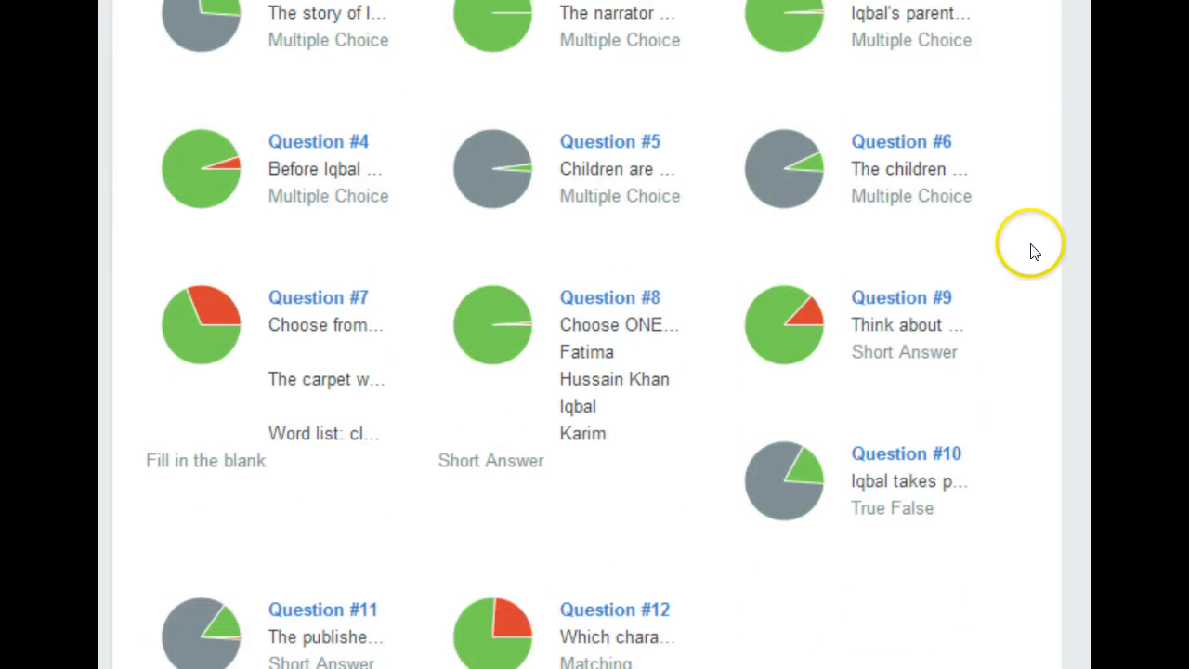
scroll(1034, 251, down, 1)
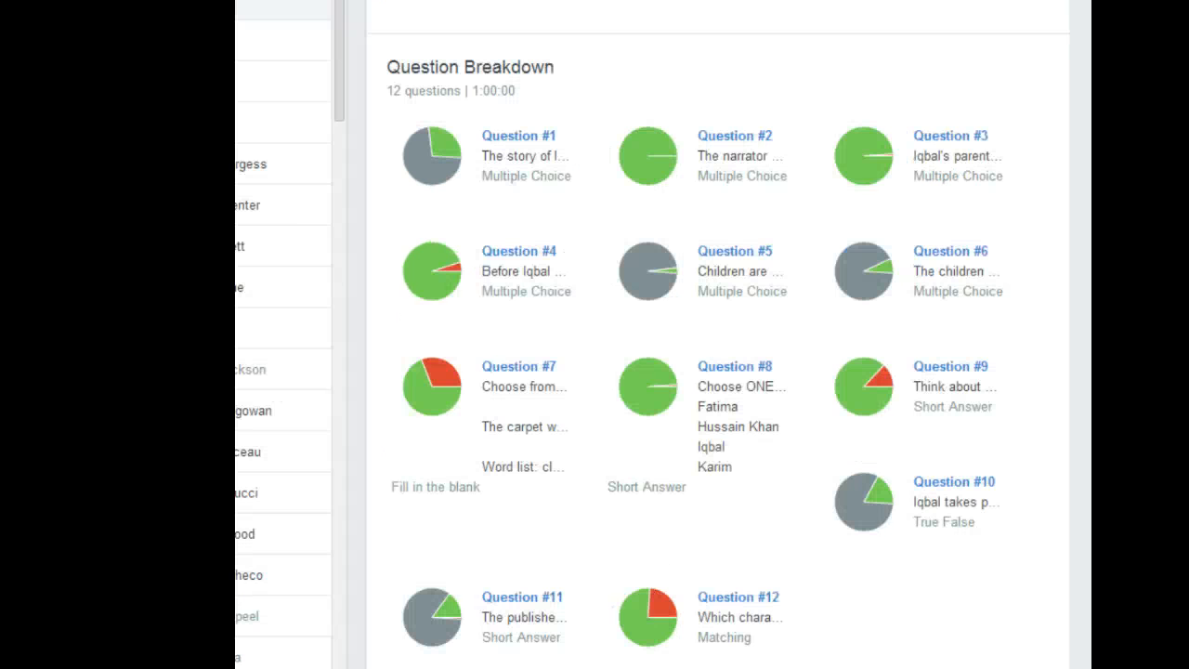
mouse_move(427, 174)
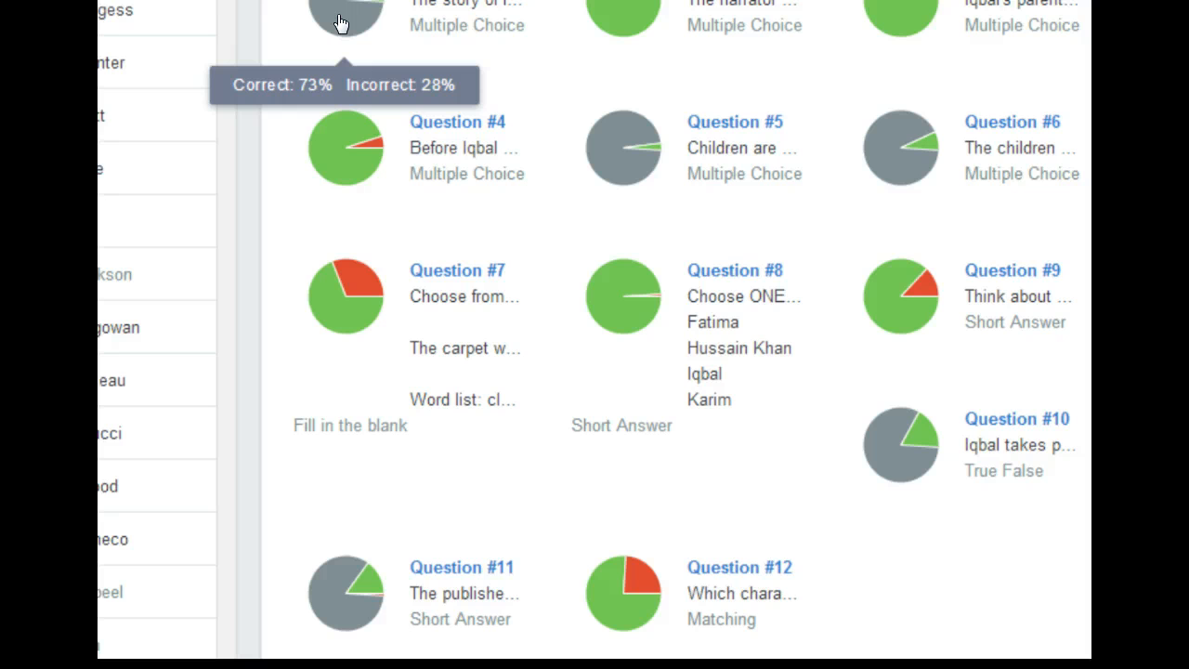
mouse_move(335, 146)
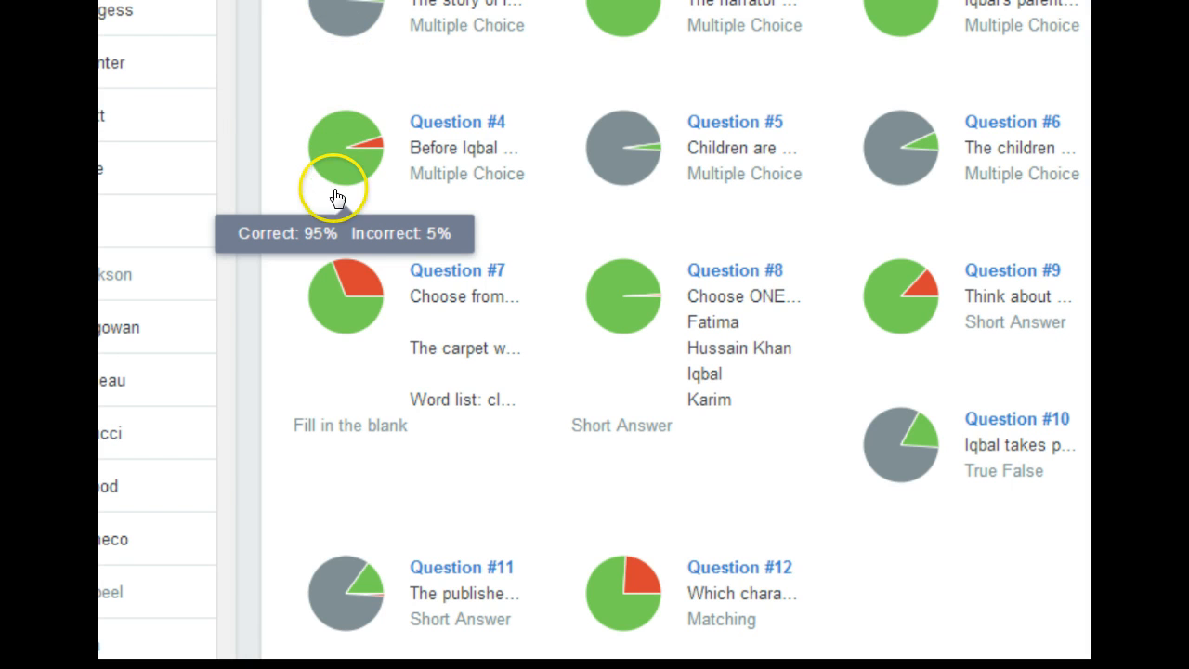
mouse_move(339, 279)
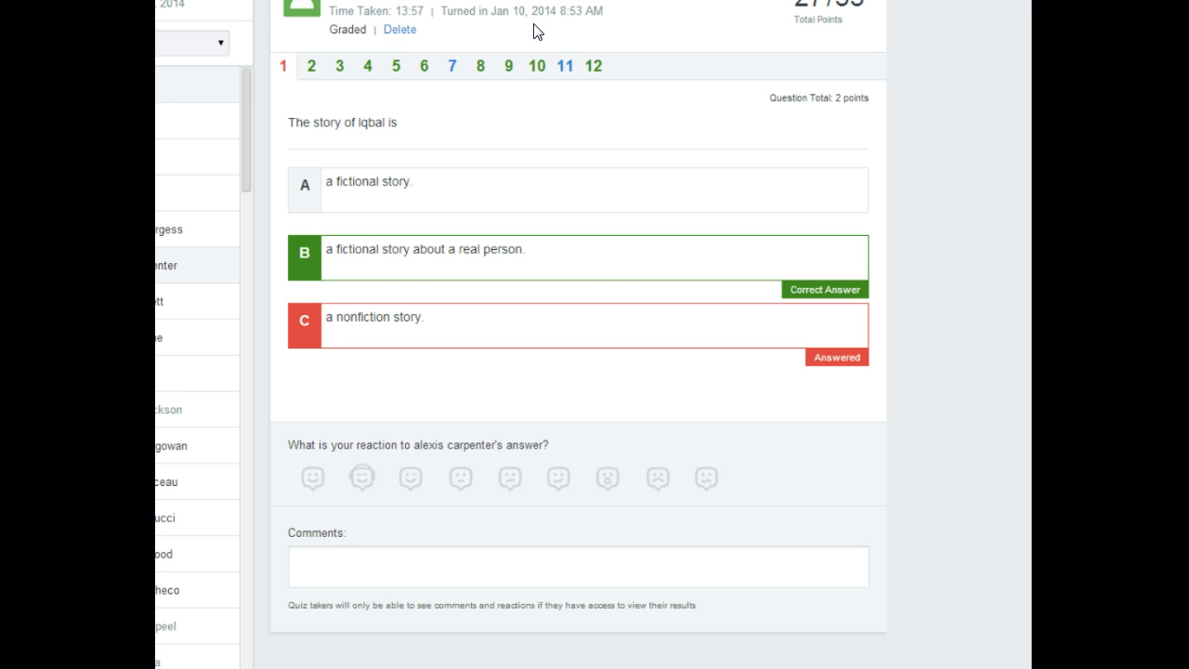
Step: Review the selected student's graded quiz answers, going through questions 2, 3, 7 and 9
click(311, 76)
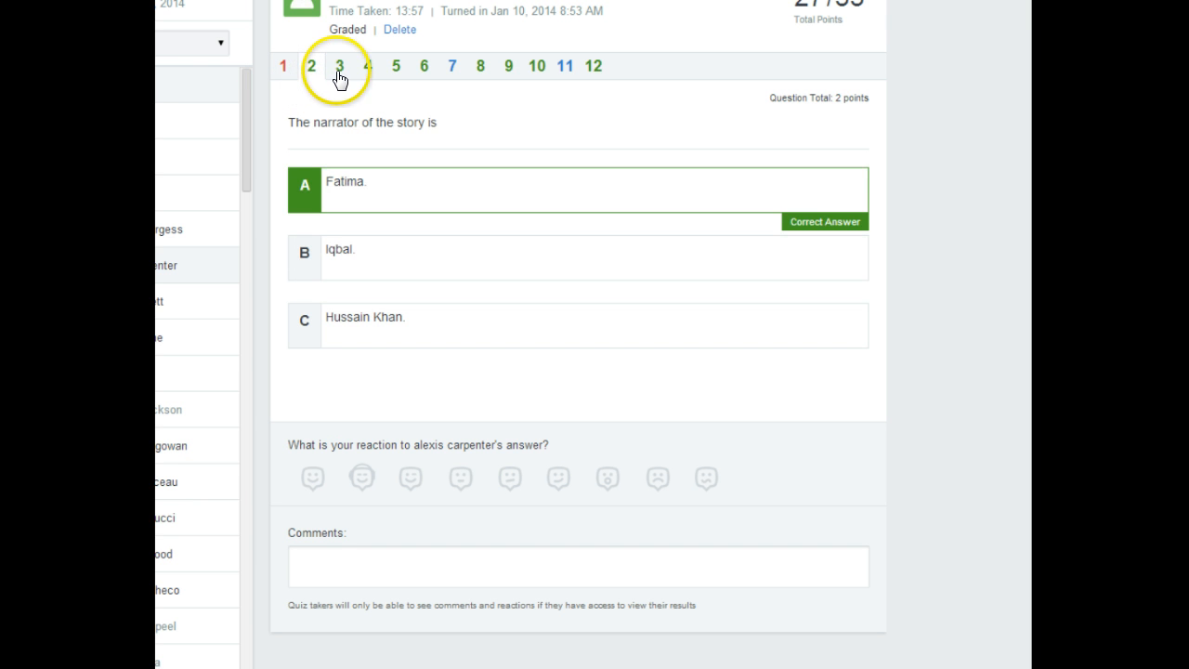
click(339, 76)
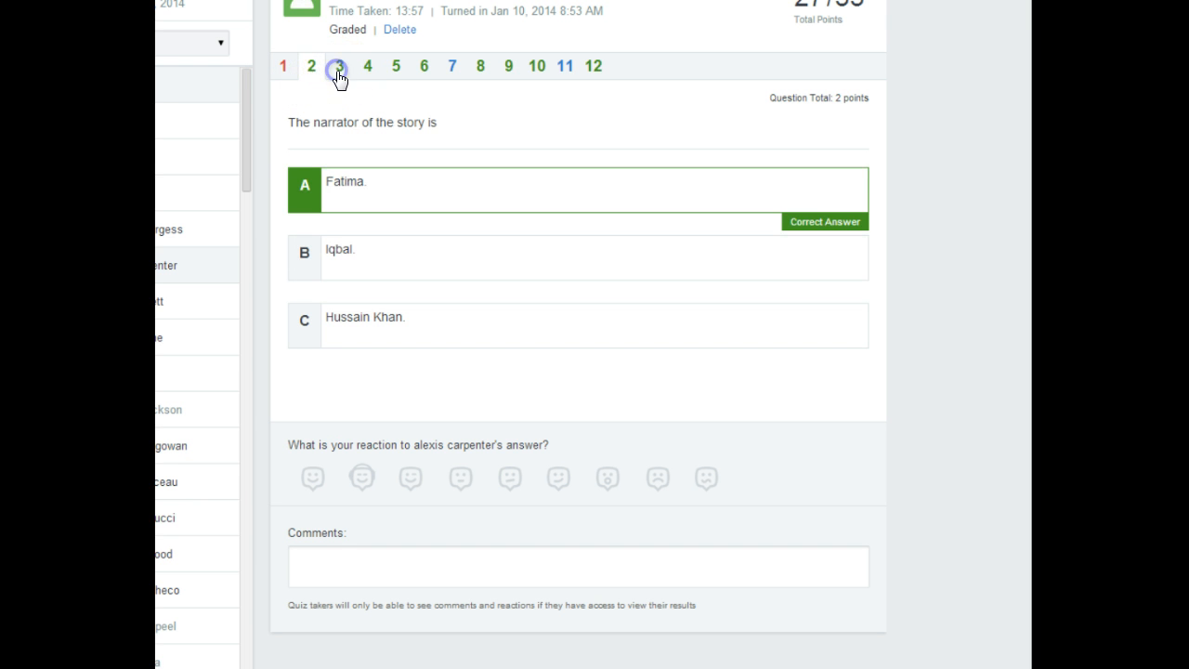
click(451, 72)
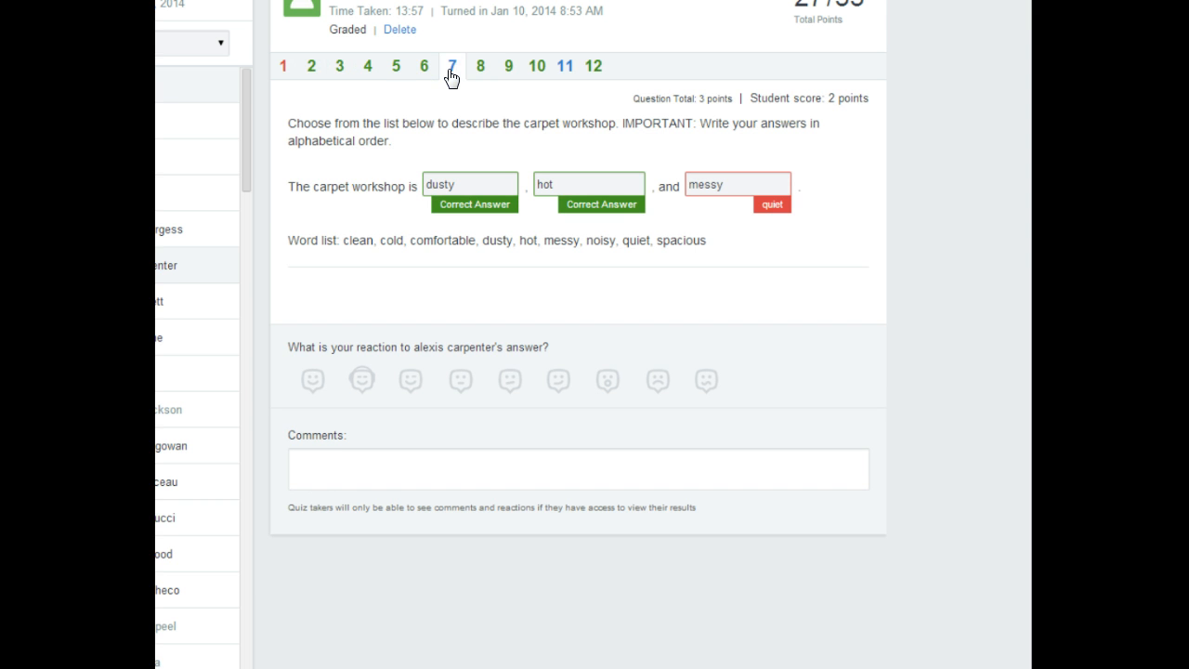
click(502, 75)
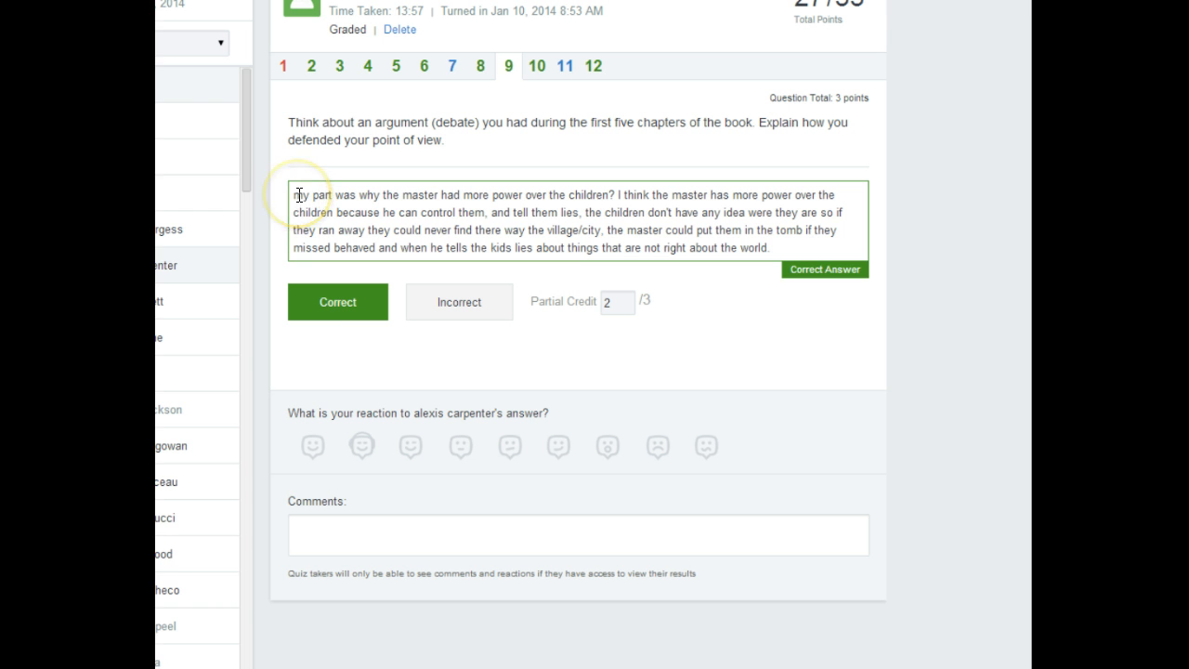
Step: Mark the student's short answer to question 9 as correct and set its partial credit to 2 of 3 points
click(332, 312)
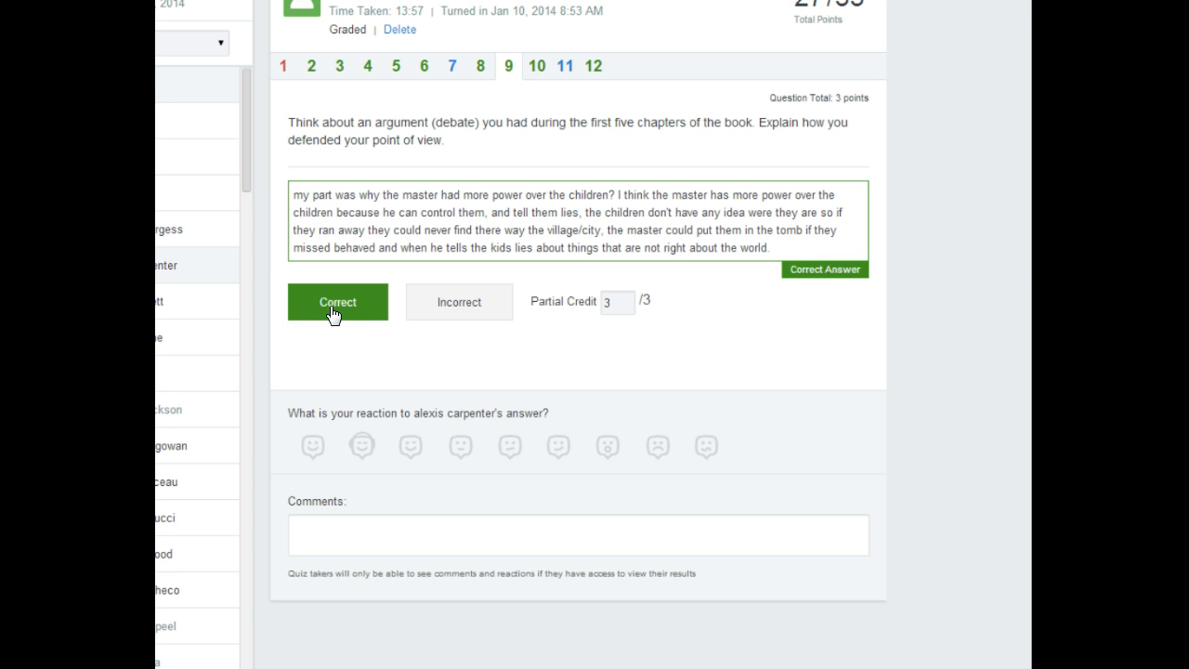
click(614, 303)
drag(614, 303, 601, 302)
text(2)
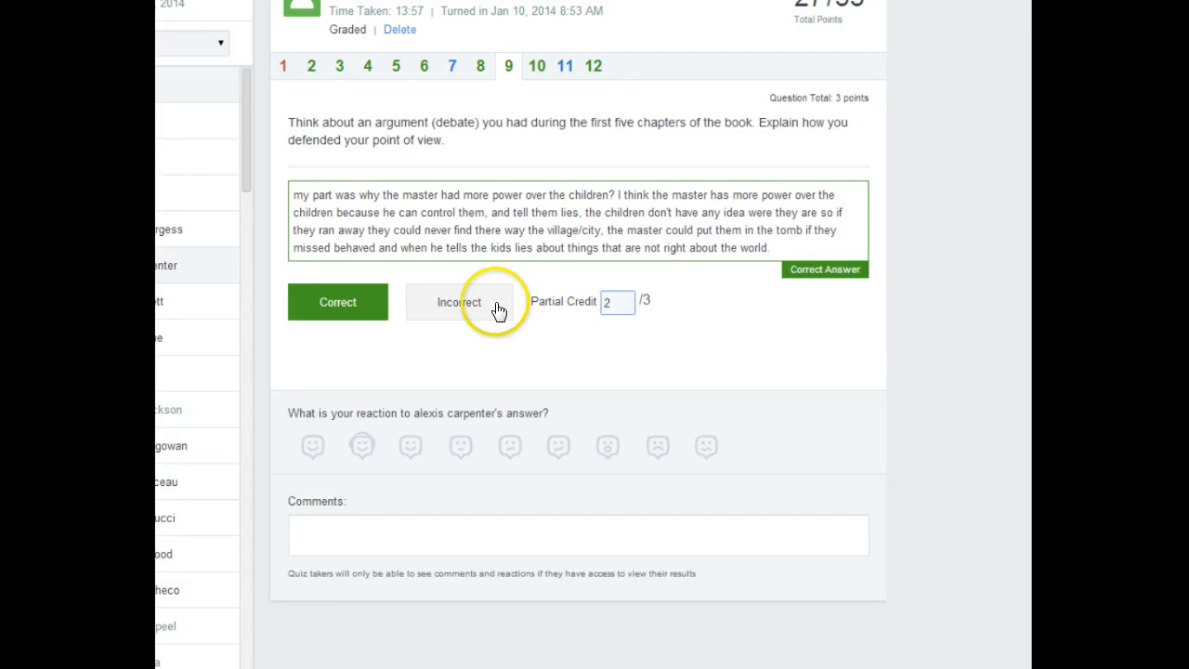